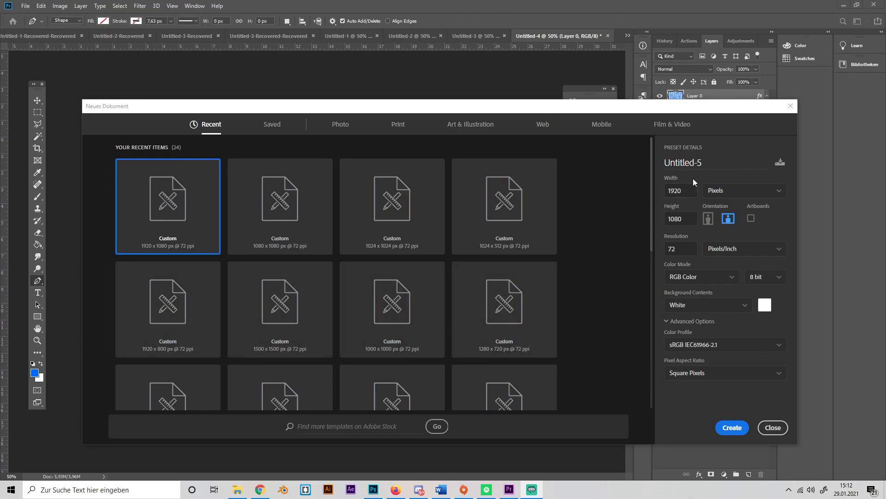
Create a 1920 × 1080 px, 72 ppi RGB document with a white background
{"action": "double_click", "coordinate": [682, 192]}
{"action": "left_click", "coordinate": [732, 426]}
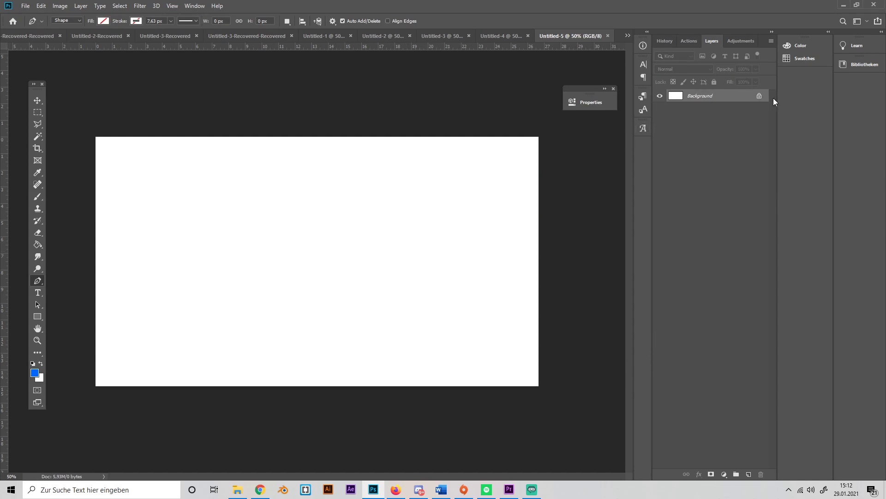
Unlock the Background layer and render a blue Fibers texture (Variance 16, Strength 4)
{"action": "left_click", "coordinate": [760, 97]}
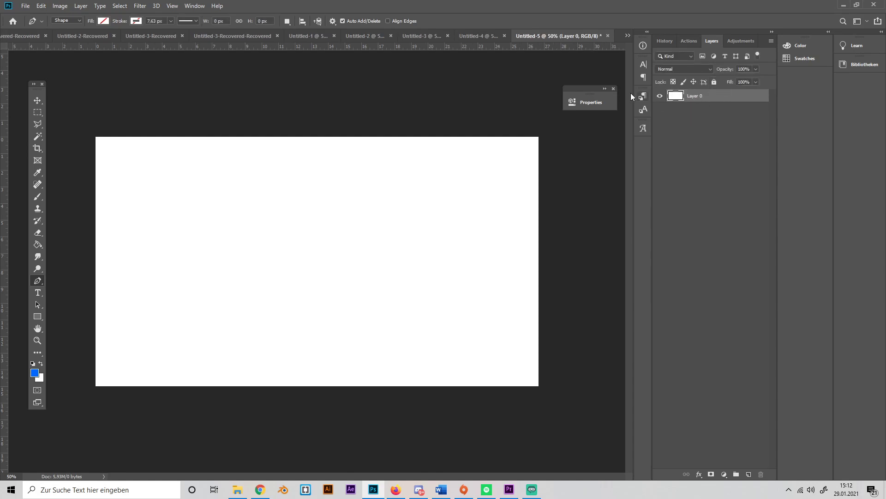
{"action": "left_click", "coordinate": [140, 7]}
{"action": "mouse_move", "coordinate": [190, 153]}
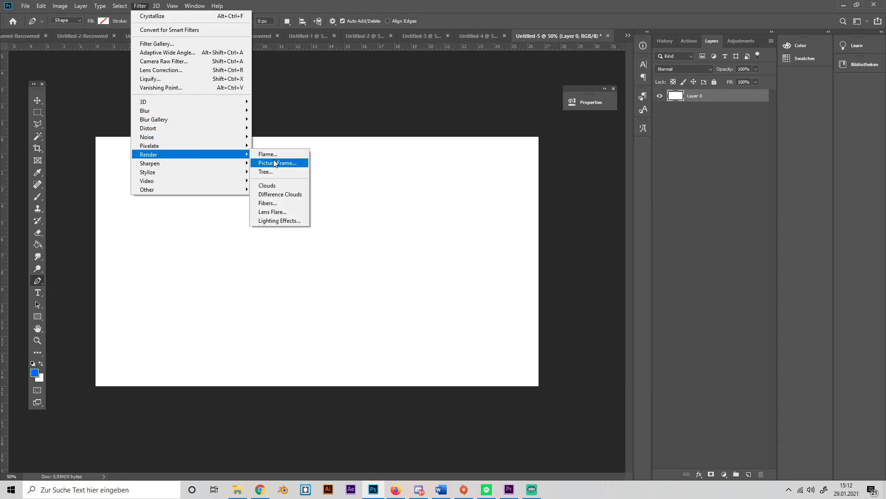
{"action": "left_click", "coordinate": [282, 203]}
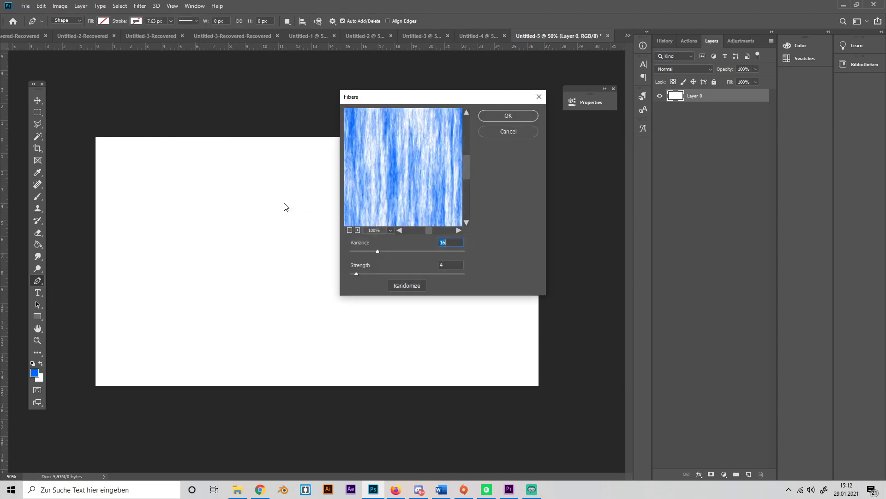
{"action": "left_click", "coordinate": [497, 118]}
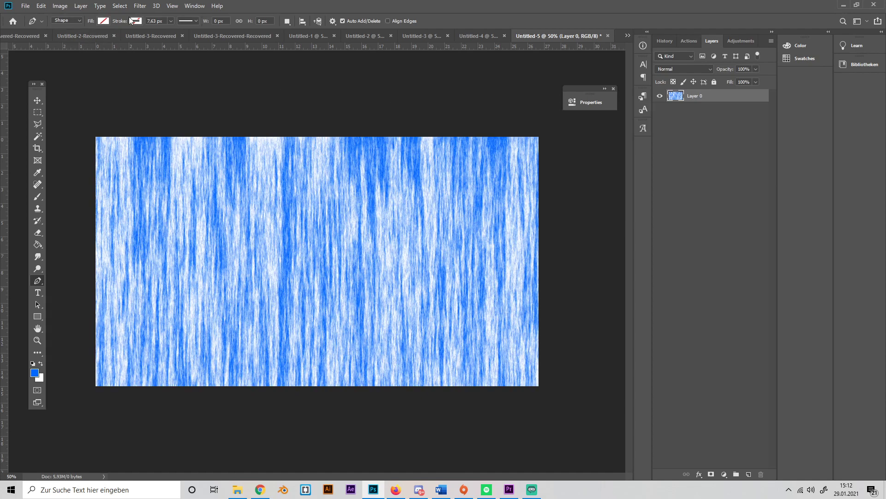
Crystallize the fiber texture into mosaic cells at Cell Size 31
{"action": "left_click", "coordinate": [139, 6]}
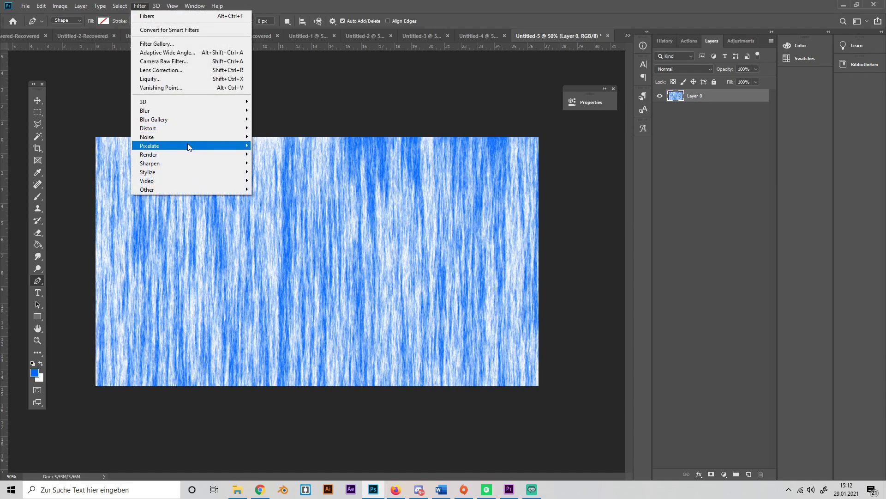
{"action": "mouse_move", "coordinate": [188, 146]}
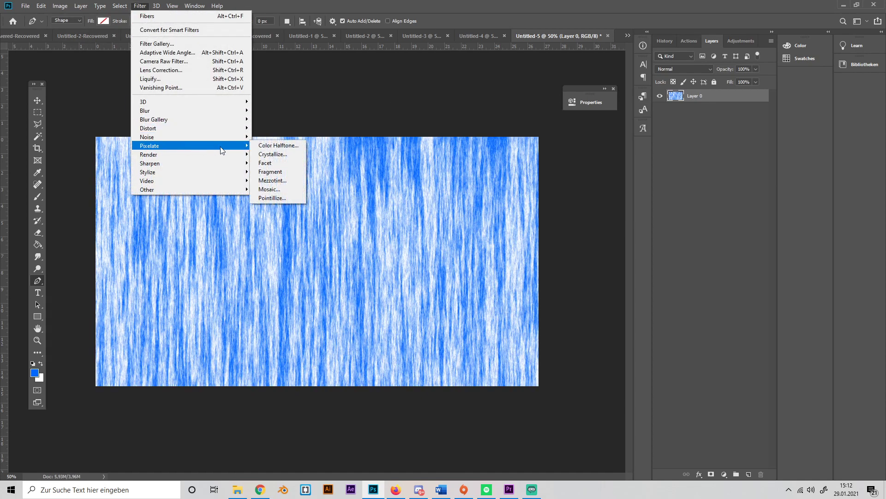
{"action": "left_click", "coordinate": [257, 152]}
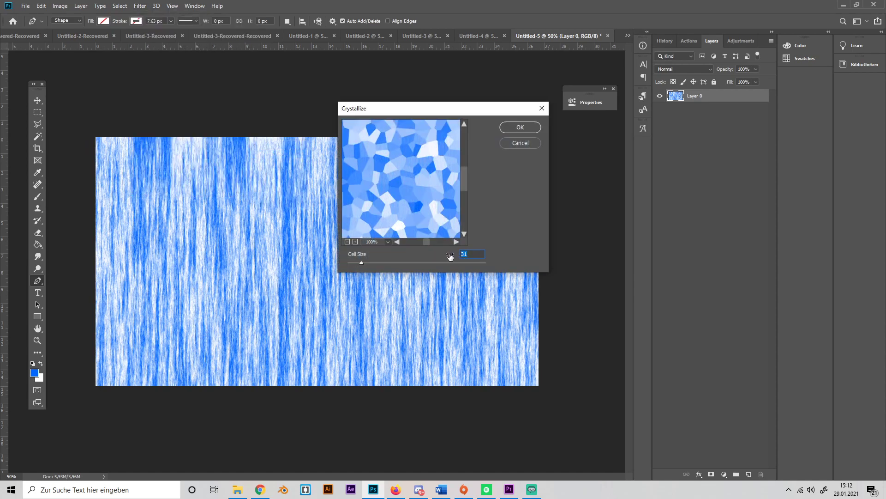
{"action": "key", "text": "Return"}
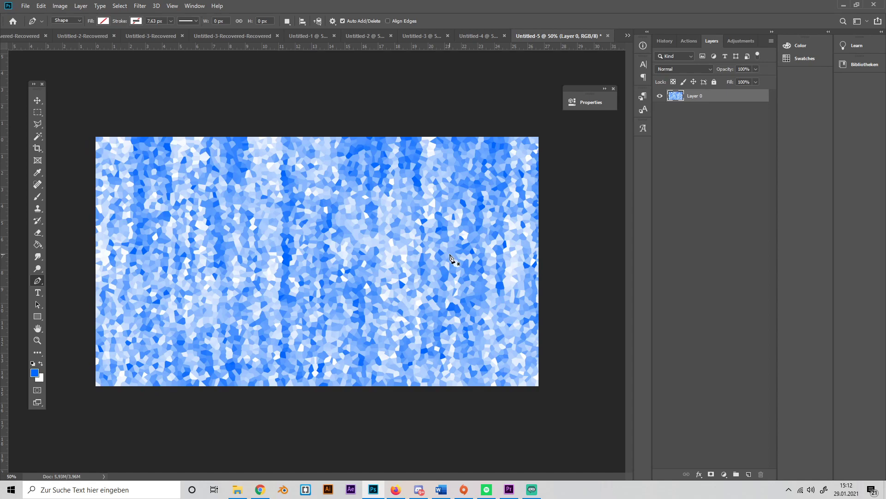
Add a black Color Overlay at 90% opacity to Layer 0
{"action": "left_click", "coordinate": [699, 475]}
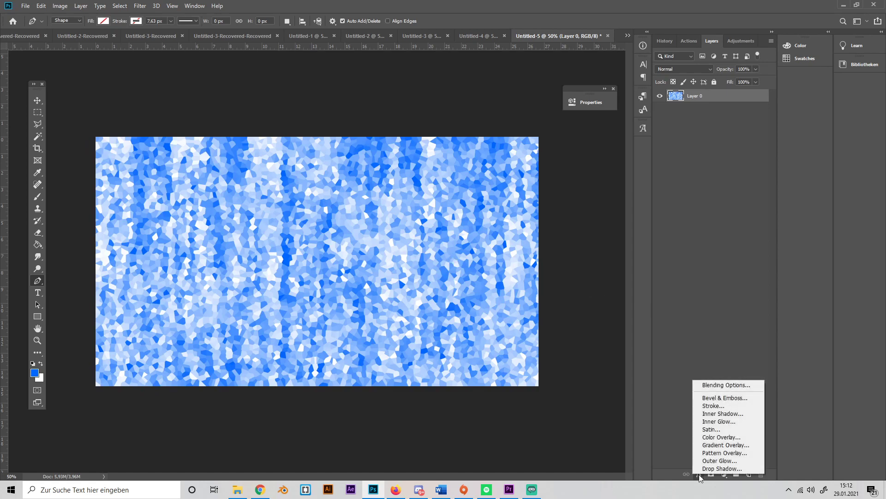
{"action": "left_click", "coordinate": [715, 439]}
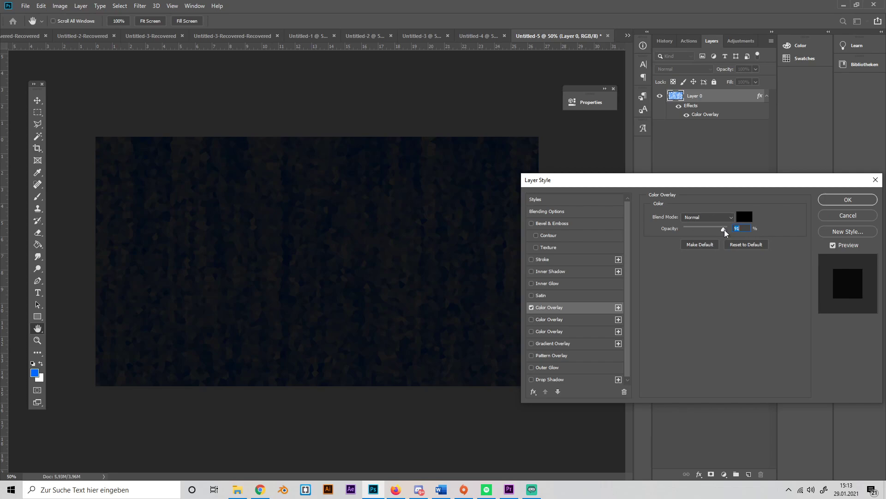
{"action": "type", "text": "90"}
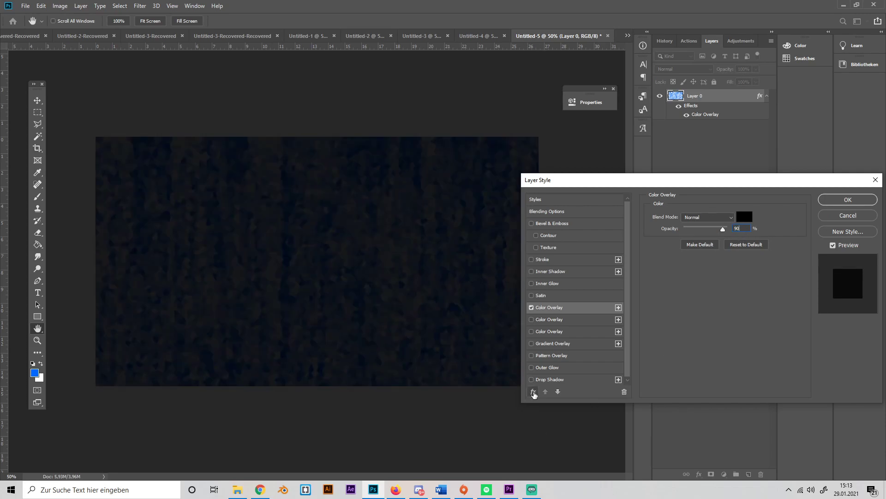
Add a second black (#000000) Color Overlay in Color blend mode and apply the style
{"action": "left_click", "coordinate": [534, 393]}
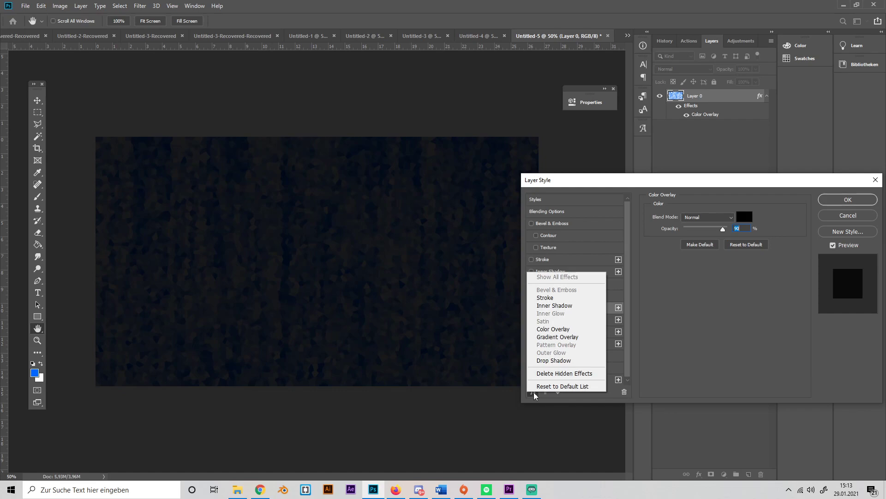
{"action": "left_click", "coordinate": [579, 329]}
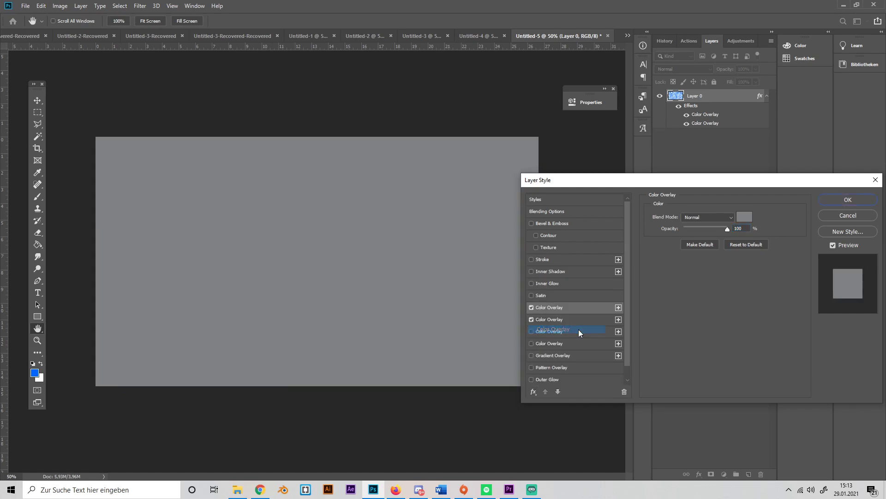
{"action": "left_click", "coordinate": [743, 217]}
{"action": "type", "text": "000000"}
{"action": "key", "text": "Return"}
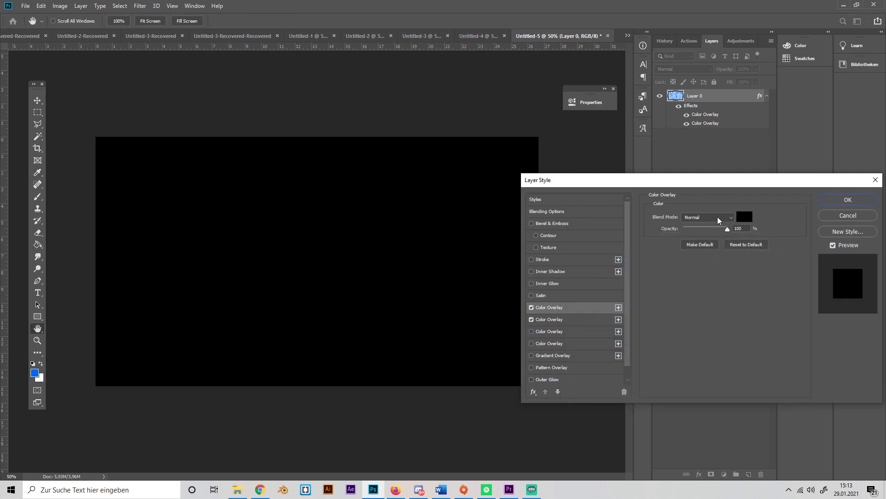
{"action": "left_click", "coordinate": [719, 218]}
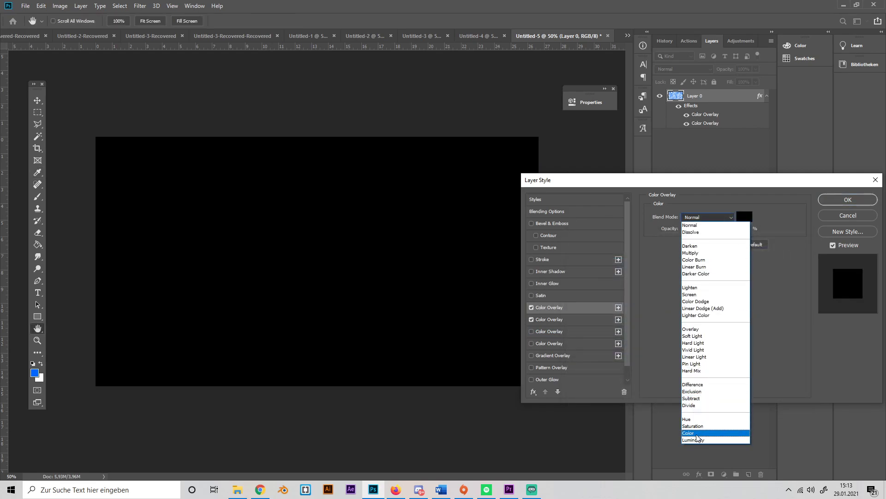
{"action": "left_click", "coordinate": [698, 434]}
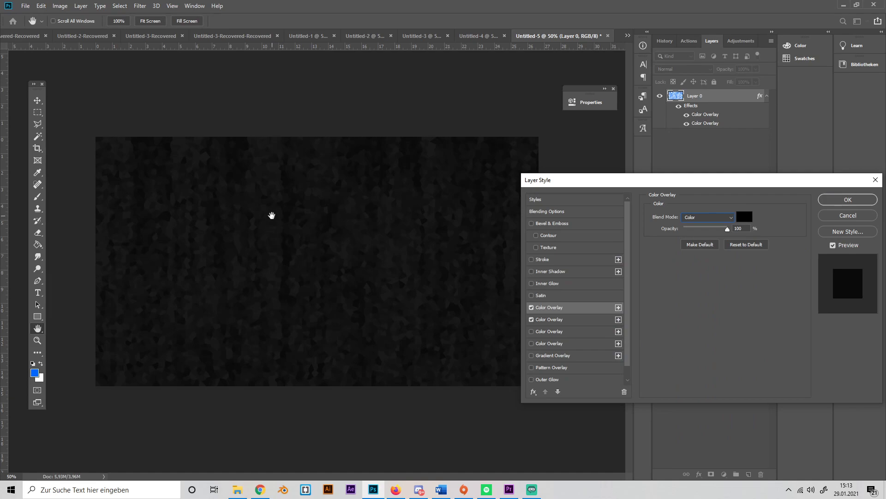
{"action": "left_click", "coordinate": [848, 199]}
{"action": "key", "text": "p"}
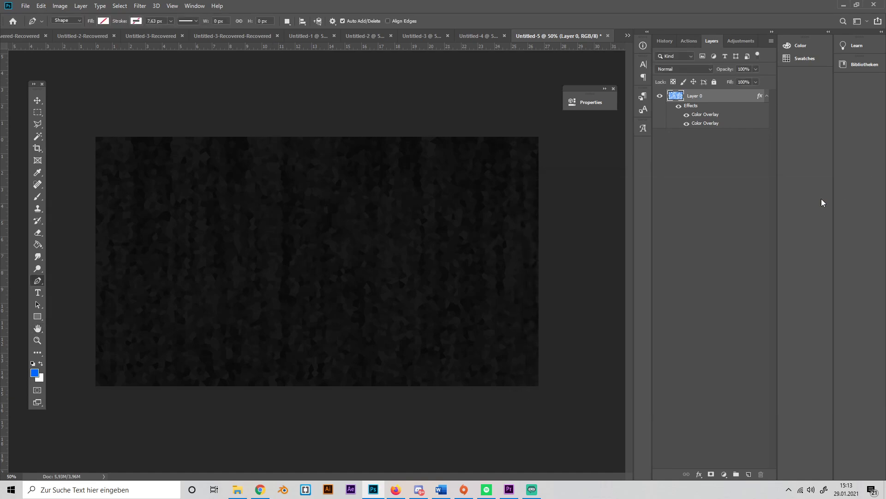
Reopen the layer style and set the other colour overlay's opacity to 93%
{"action": "double_click", "coordinate": [712, 117]}
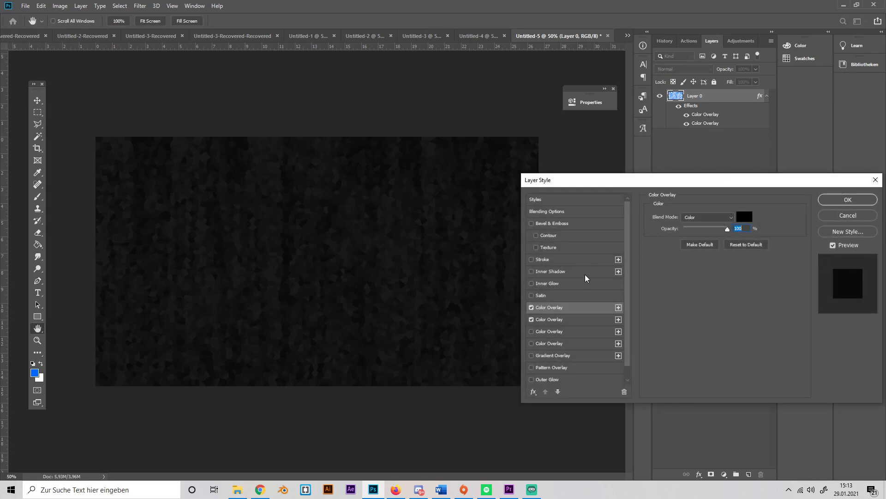
{"action": "left_click", "coordinate": [559, 319]}
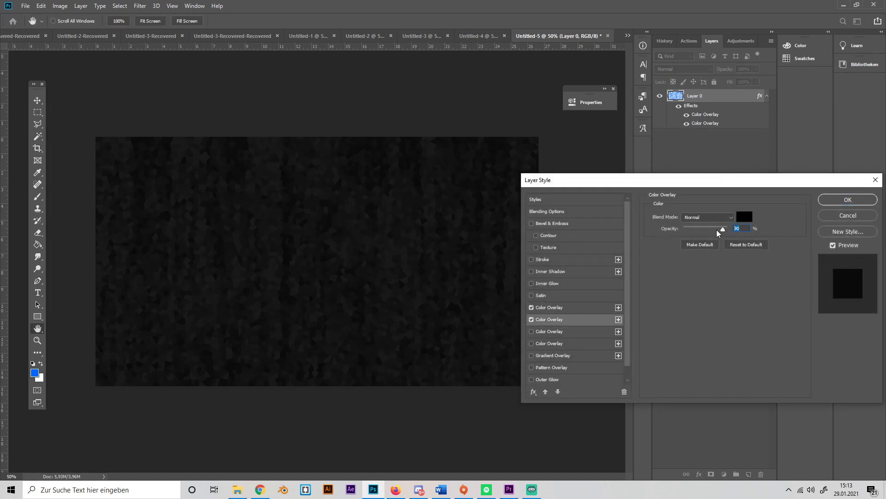
{"action": "type", "text": "93"}
{"action": "left_click", "coordinate": [841, 201]}
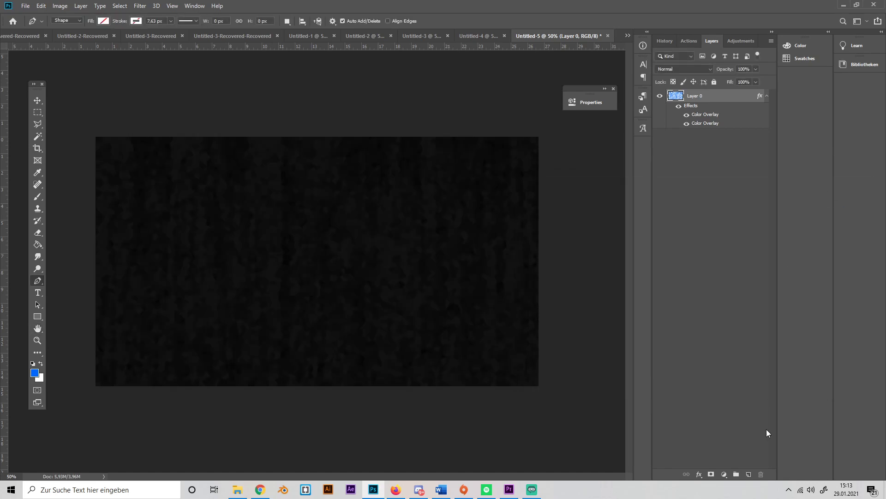
Type OFFLINE as a new text layer near the canvas centre
{"action": "left_click", "coordinate": [39, 293]}
{"action": "left_click", "coordinate": [292, 272]}
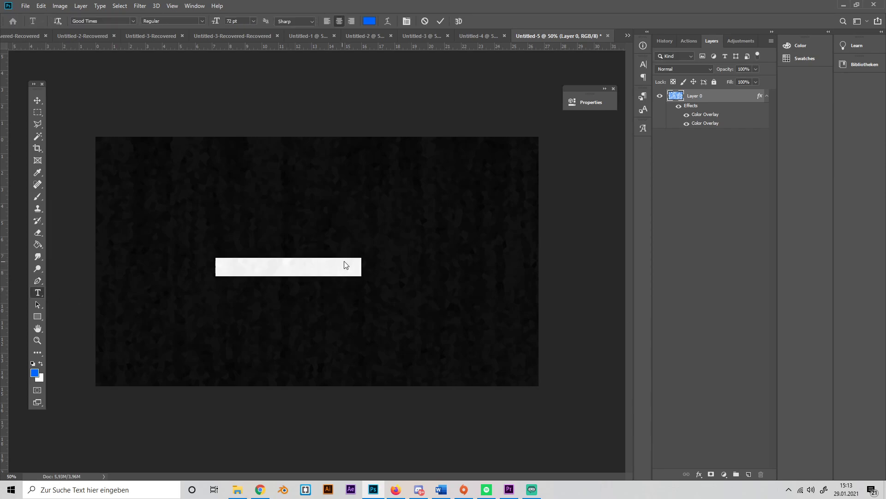
{"action": "type", "text": "OFFLINE"}
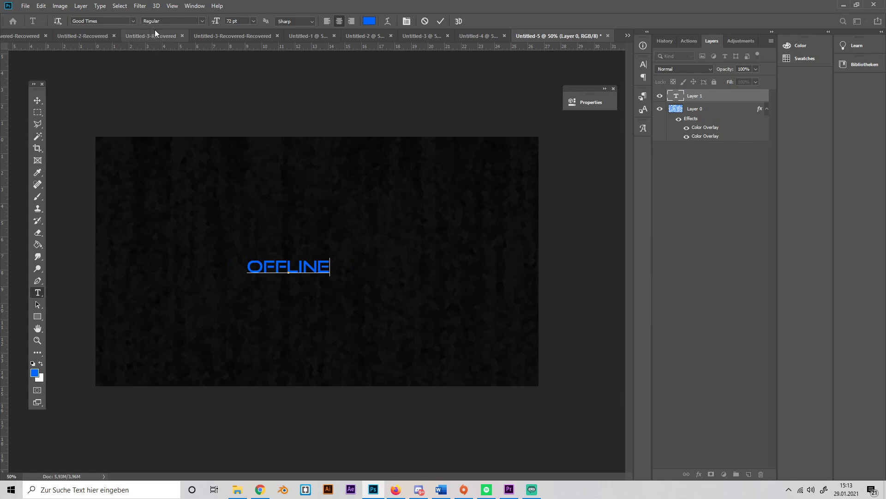
Colour the OFF letters light blue #3398ff
{"action": "left_click", "coordinate": [285, 267]}
{"action": "mouse_move", "coordinate": [285, 268]}
{"action": "left_mouse_down"}
{"action": "mouse_move", "coordinate": [248, 268]}
{"action": "mouse_move", "coordinate": [287, 273]}
{"action": "left_mouse_up"}
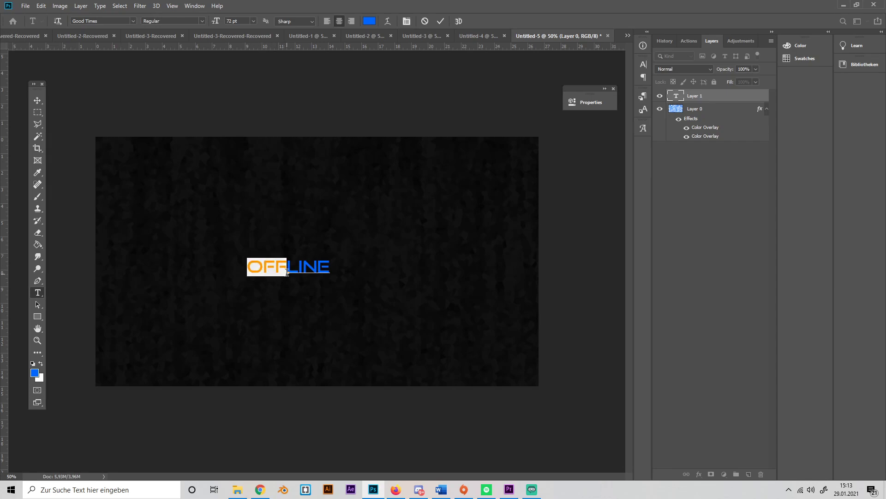
{"action": "left_click", "coordinate": [371, 21]}
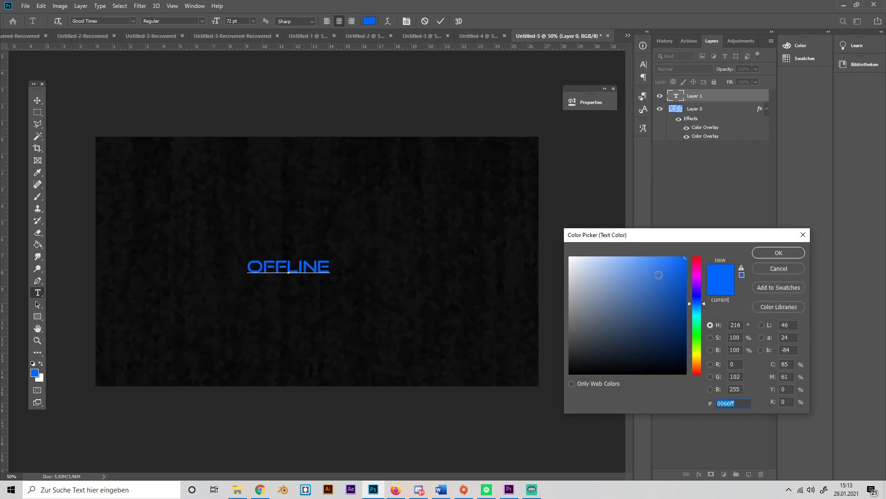
{"action": "left_click", "coordinate": [697, 305]}
{"action": "left_click", "coordinate": [663, 257]}
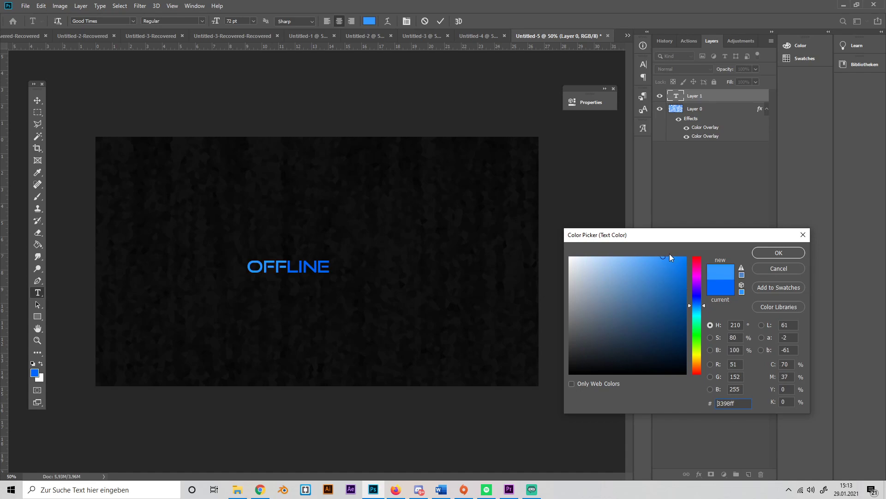
{"action": "left_click", "coordinate": [760, 255]}
Colour the LINE letters white and commit the text
{"action": "left_click_drag", "start_coordinate": [287, 266], "coordinate": [333, 263]}
{"action": "left_click", "coordinate": [369, 21]}
{"action": "left_click_drag", "start_coordinate": [596, 286], "coordinate": [543, 232]}
{"action": "left_click", "coordinate": [763, 253]}
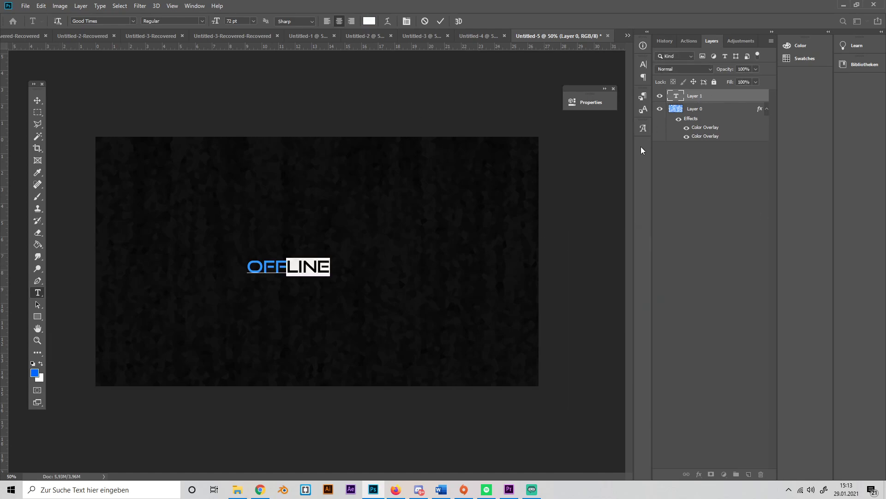
{"action": "key", "text": "ctrl+Return"}
Scale OFFLINE up to about 214.79 pt and centre it on the canvas
{"action": "key", "text": "ctrl+t"}
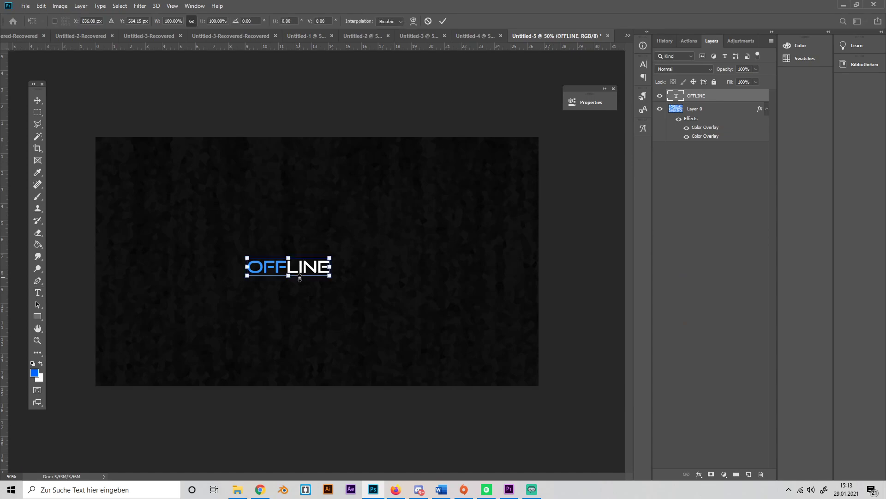
{"action": "left_click_drag", "start_coordinate": [300, 280], "coordinate": [350, 259]}
{"action": "key", "text": "Return"}
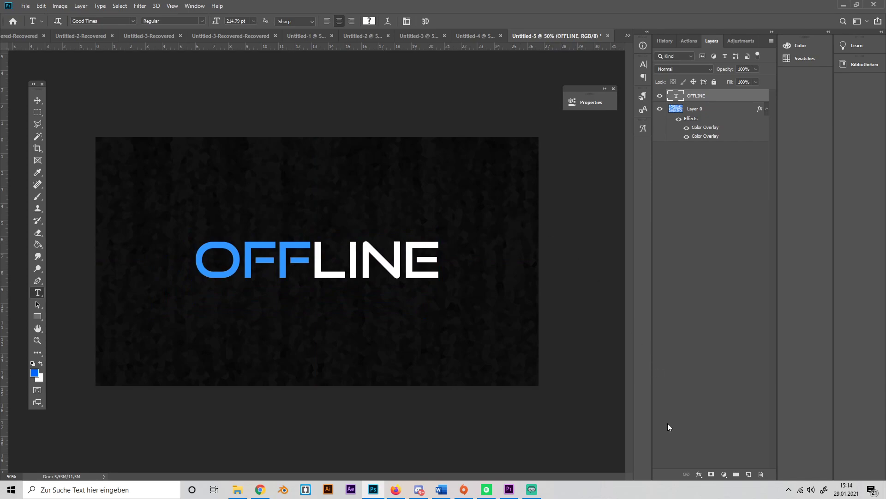
Give OFFLINE a Smooth Inner Bevel with Depth 1000%, a larger Size and Linear gloss contour
{"action": "left_click", "coordinate": [700, 474]}
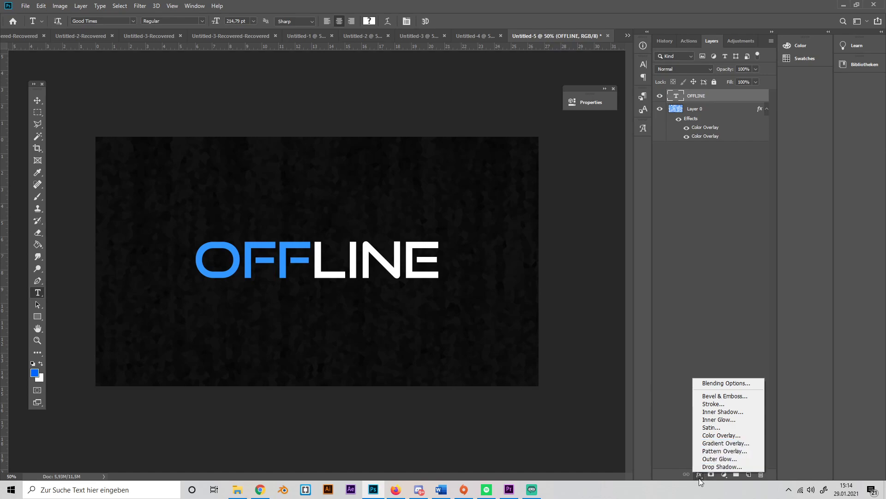
{"action": "left_click", "coordinate": [725, 396]}
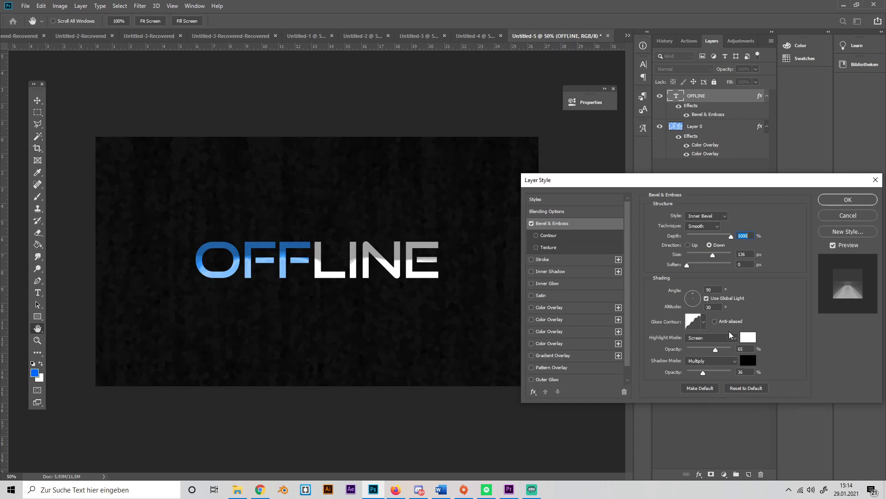
{"action": "left_click", "coordinate": [708, 226]}
{"action": "left_click", "coordinate": [704, 226]}
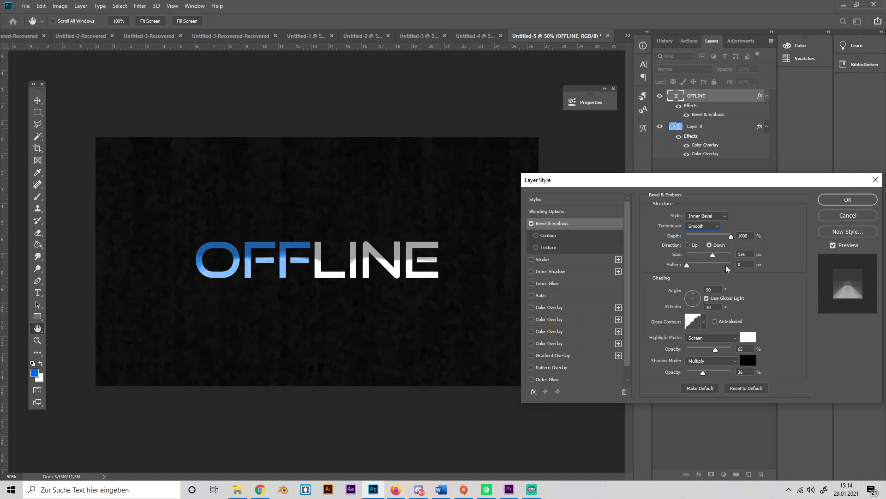
{"action": "left_click_drag", "start_coordinate": [714, 254], "coordinate": [714, 254]}
{"action": "left_click", "coordinate": [704, 321]}
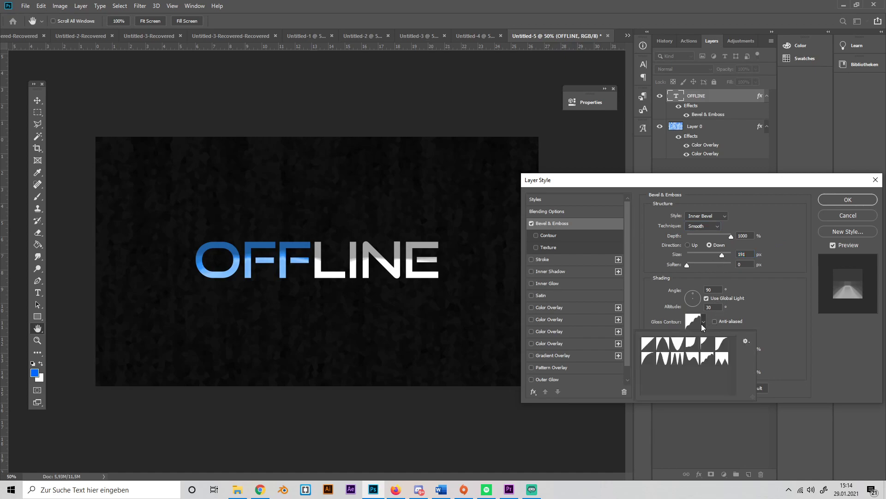
{"action": "left_click", "coordinate": [650, 344]}
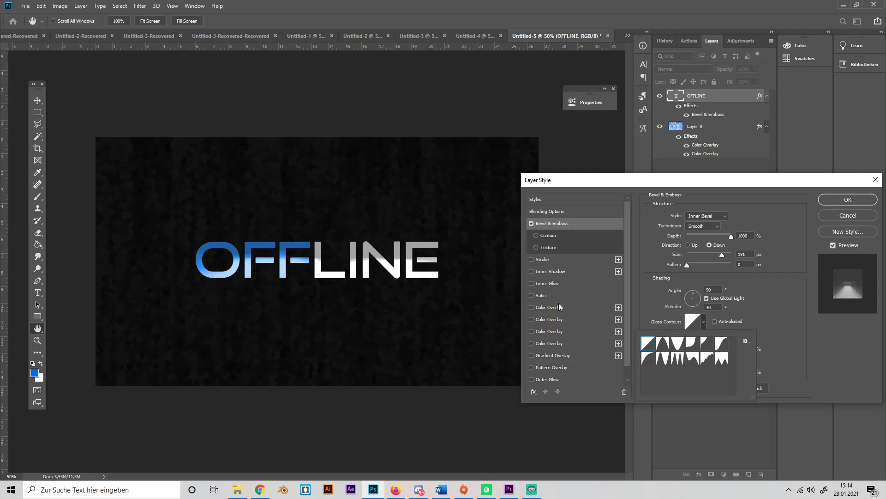
{"action": "scroll", "coordinate": [569, 365], "scroll_direction": "down", "scroll_amount": 1}
Add a blue (1488ff) Outer Glow to the OFFLINE text
{"action": "left_click", "coordinate": [532, 367]}
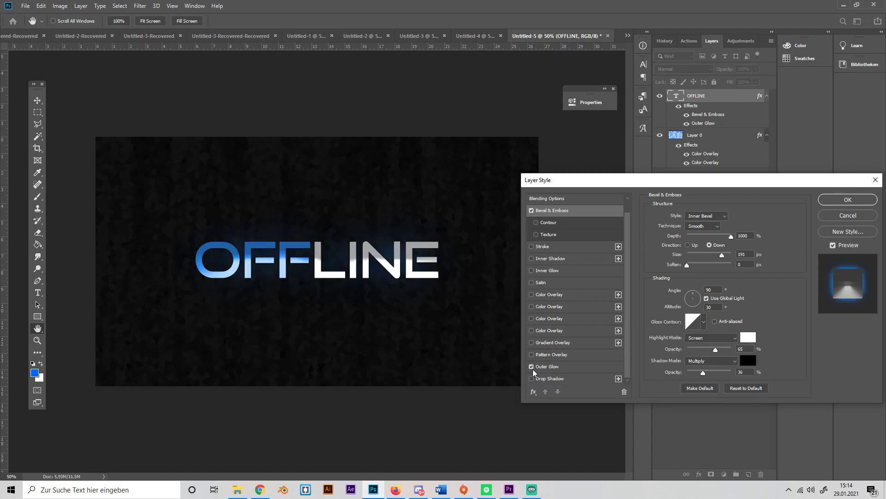
{"action": "left_click", "coordinate": [561, 367]}
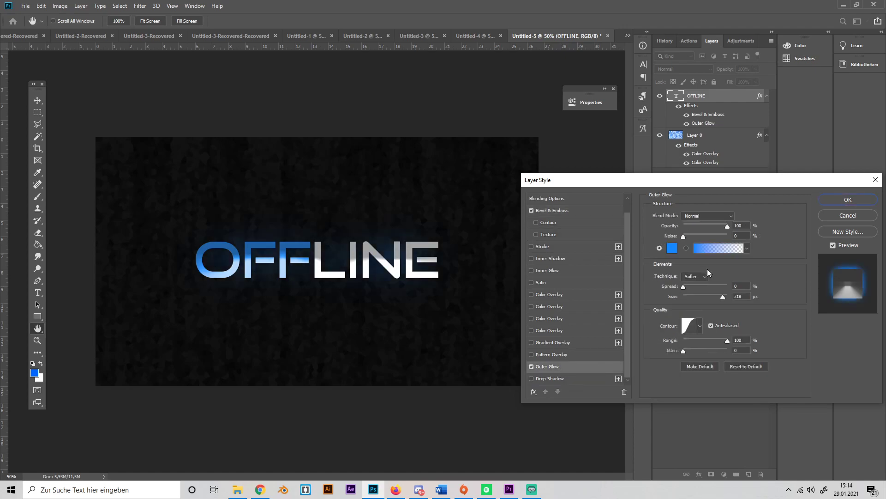
{"action": "left_click", "coordinate": [672, 248]}
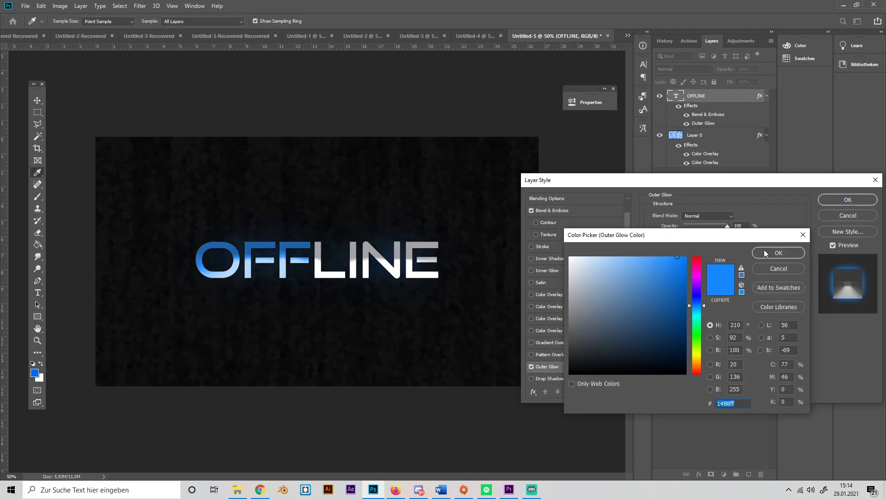
{"action": "left_click", "coordinate": [784, 255]}
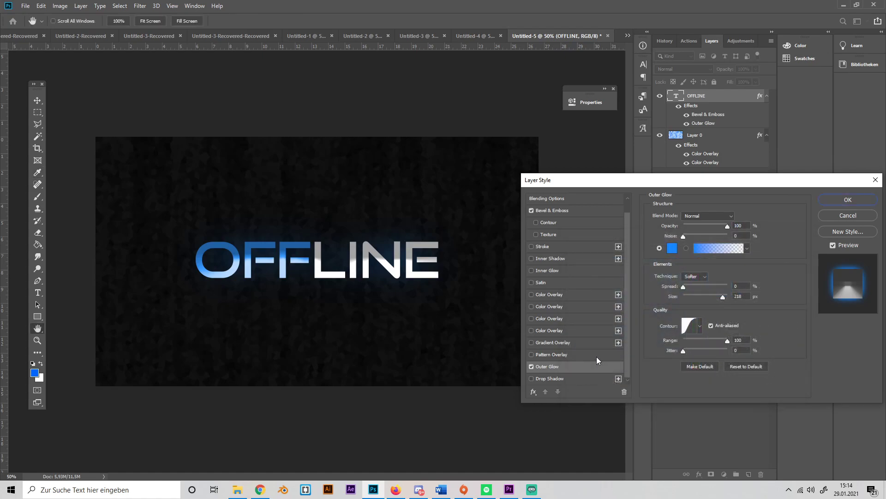
Add a 243 px Drop Shadow and a white Inner Glow at 44% opacity
{"action": "left_click", "coordinate": [531, 379]}
{"action": "left_click_drag", "start_coordinate": [703, 282], "coordinate": [731, 284]}
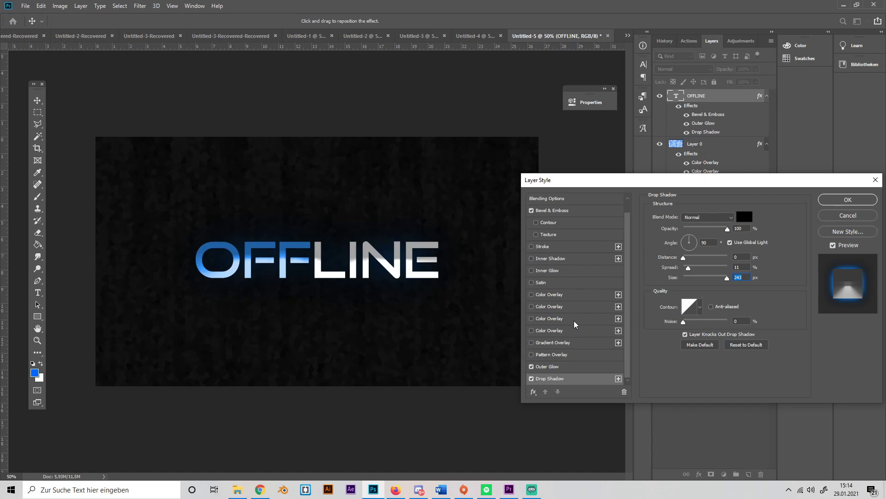
{"action": "left_click", "coordinate": [532, 270]}
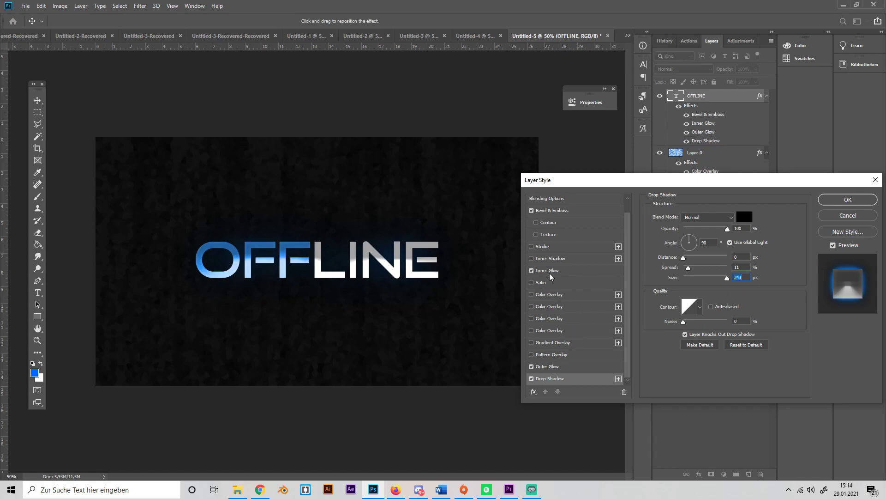
{"action": "left_click_drag", "start_coordinate": [699, 226], "coordinate": [714, 223]}
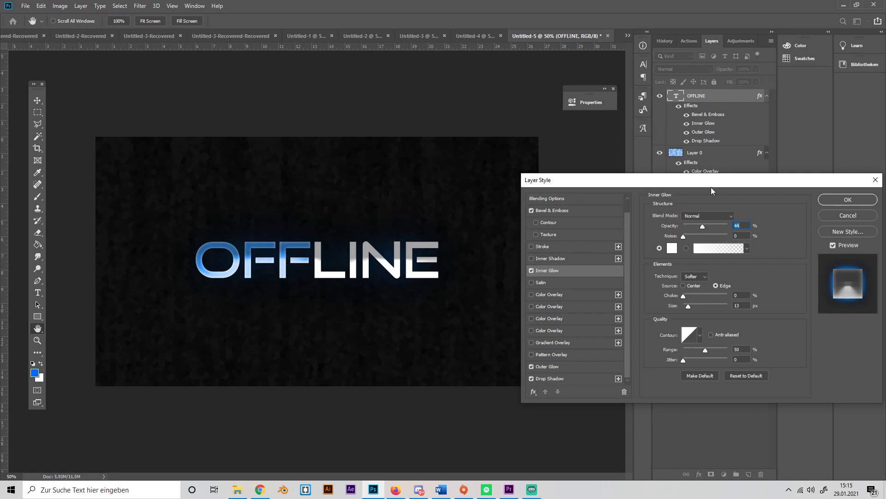
Apply the text effects and select the Pen tool in Shape mode
{"action": "left_click", "coordinate": [843, 198]}
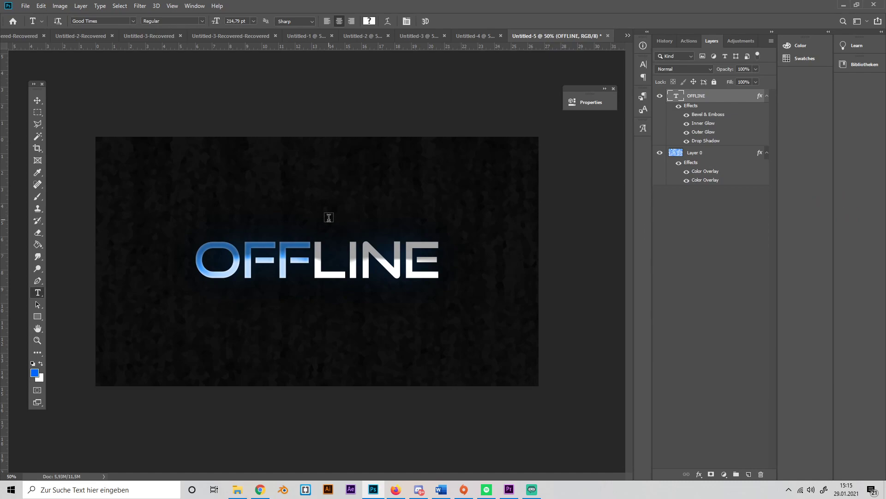
{"action": "left_click", "coordinate": [37, 100]}
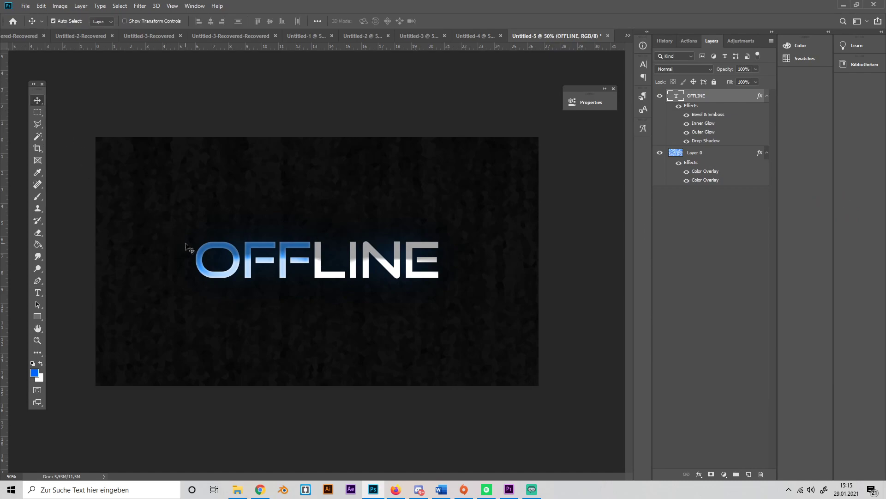
{"action": "left_click", "coordinate": [38, 280]}
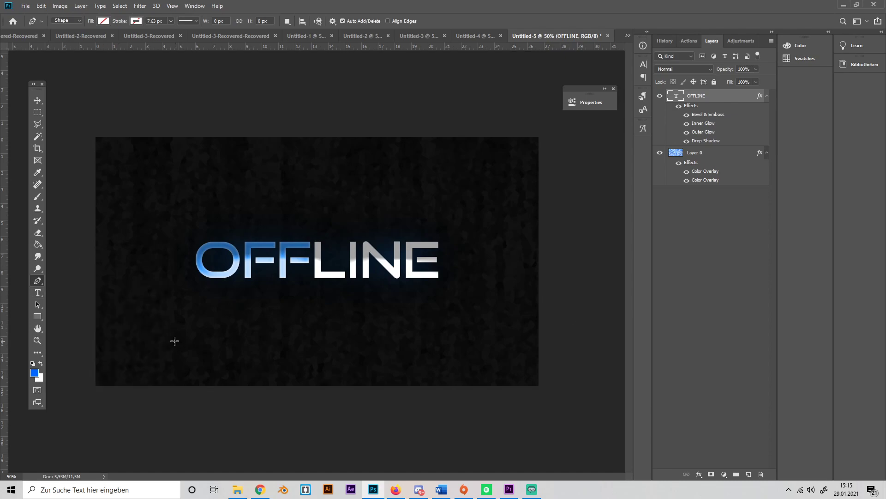
Draw a closed angular white band in the bottom-left corner
{"action": "left_click", "coordinate": [89, 316]}
{"action": "left_click", "coordinate": [156, 328]}
{"action": "left_click", "coordinate": [183, 404]}
{"action": "left_click", "coordinate": [154, 405]}
{"action": "left_click", "coordinate": [140, 347]}
{"action": "left_click", "coordinate": [86, 335]}
{"action": "left_click", "coordinate": [89, 316]}
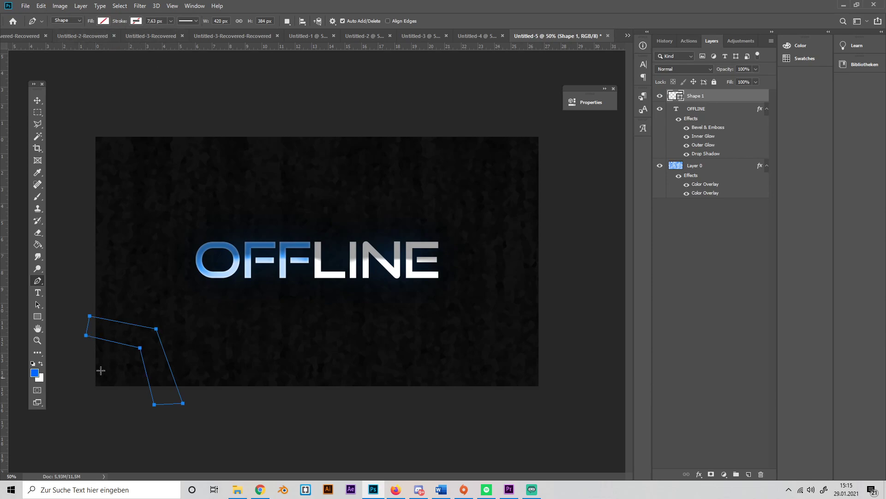
{"action": "left_click", "coordinate": [103, 21]}
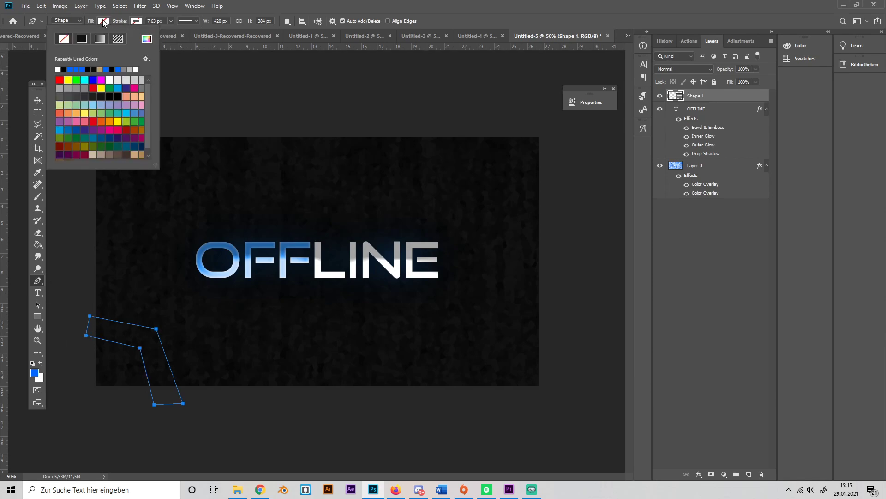
{"action": "left_click", "coordinate": [58, 69]}
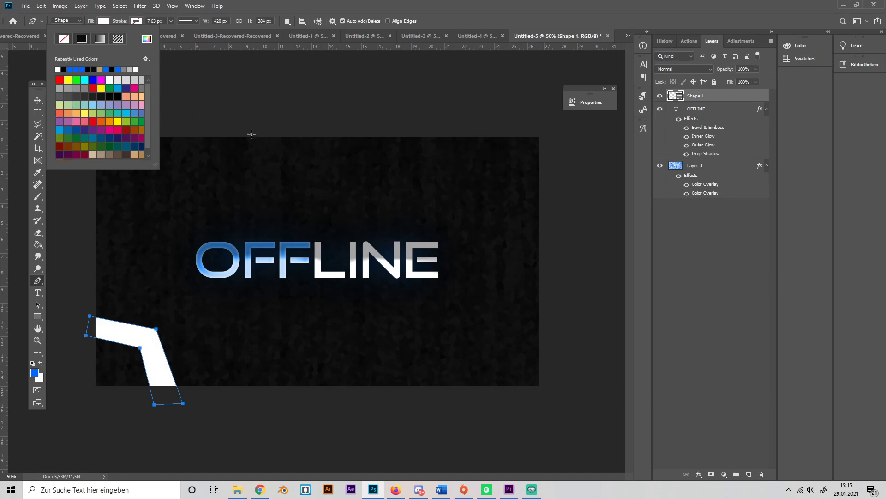
{"action": "key", "text": "Return"}
{"action": "key", "text": "Return"}
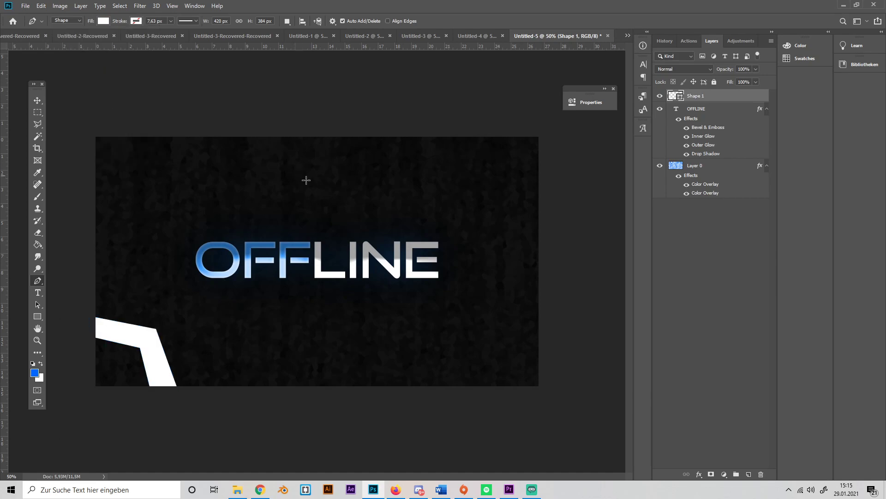
Draw an angular white band reaching the right edge at the top-right corner
{"action": "left_click", "coordinate": [452, 124]}
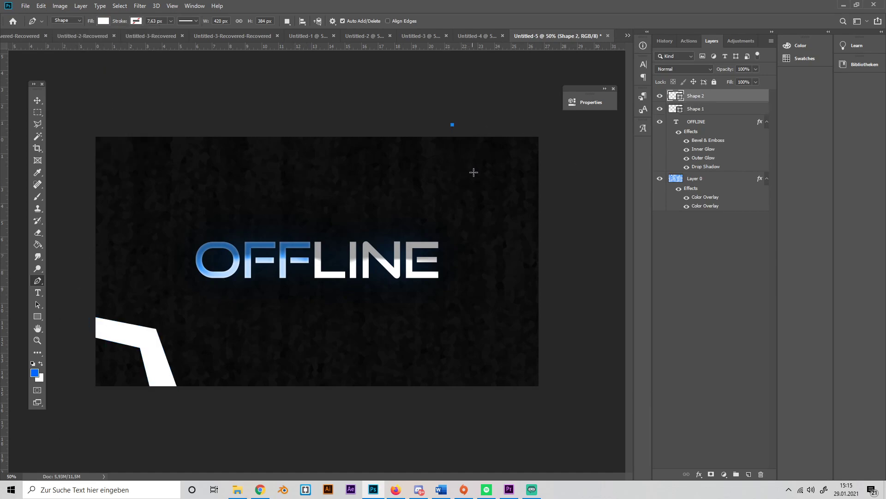
{"action": "left_click", "coordinate": [480, 181]}
{"action": "left_click", "coordinate": [570, 216]}
{"action": "left_click", "coordinate": [553, 198]}
{"action": "left_click", "coordinate": [488, 175]}
{"action": "left_click", "coordinate": [468, 125]}
{"action": "left_click", "coordinate": [452, 125]}
{"action": "key", "text": "Return"}
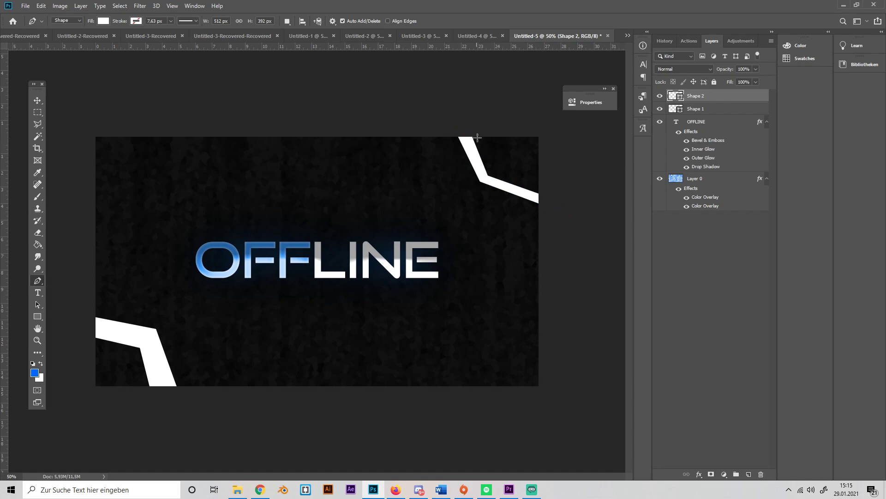
Draw a thinner parallel white strip beside the top-right band
{"action": "left_click", "coordinate": [476, 131]}
{"action": "left_click", "coordinate": [491, 172]}
{"action": "left_click", "coordinate": [550, 194]}
{"action": "left_click", "coordinate": [544, 187]}
{"action": "left_click", "coordinate": [497, 168]}
{"action": "left_click", "coordinate": [487, 130]}
{"action": "key", "text": "Return"}
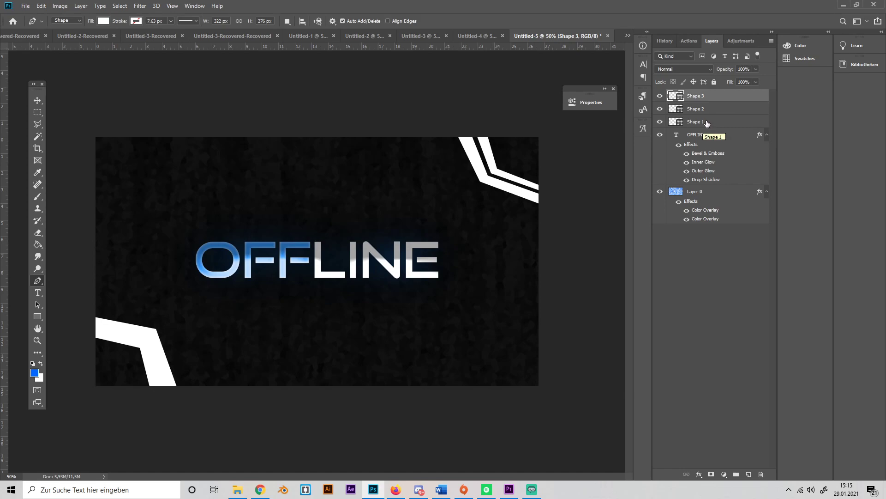
Group the three corner bands and add a Gradient Overlay to the group
{"action": "left_click", "coordinate": [720, 121], "text": "shift"}
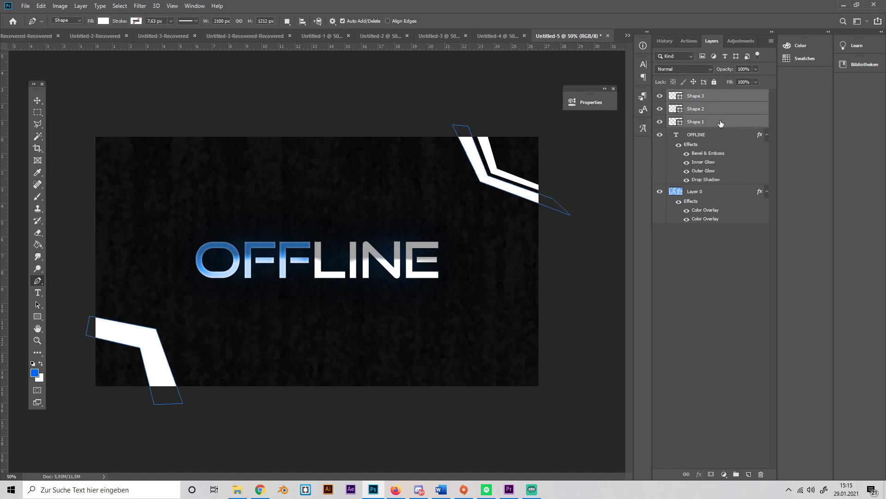
{"action": "key", "text": "ctrl+g"}
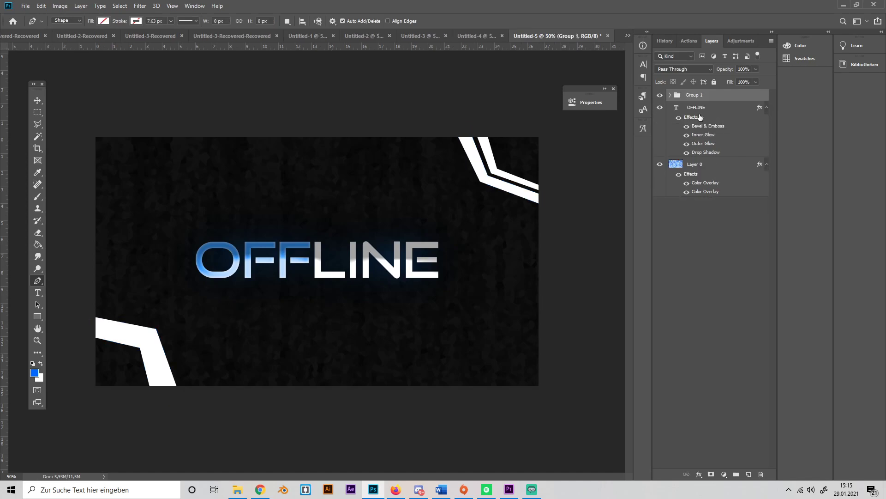
{"action": "left_click", "coordinate": [700, 475]}
{"action": "left_click", "coordinate": [714, 446]}
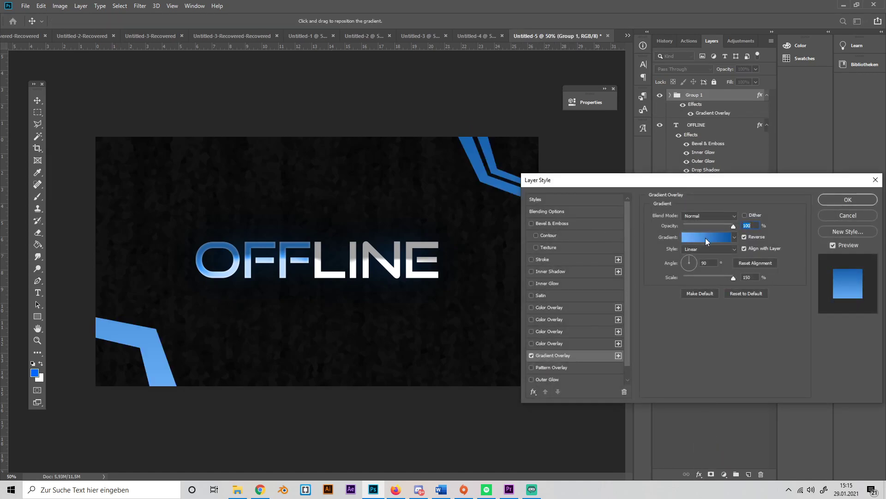
Set the gradient's left stop to a medium blue and its right stop to a brighter blue
{"action": "left_click", "coordinate": [706, 237]}
{"action": "double_click", "coordinate": [486, 284]}
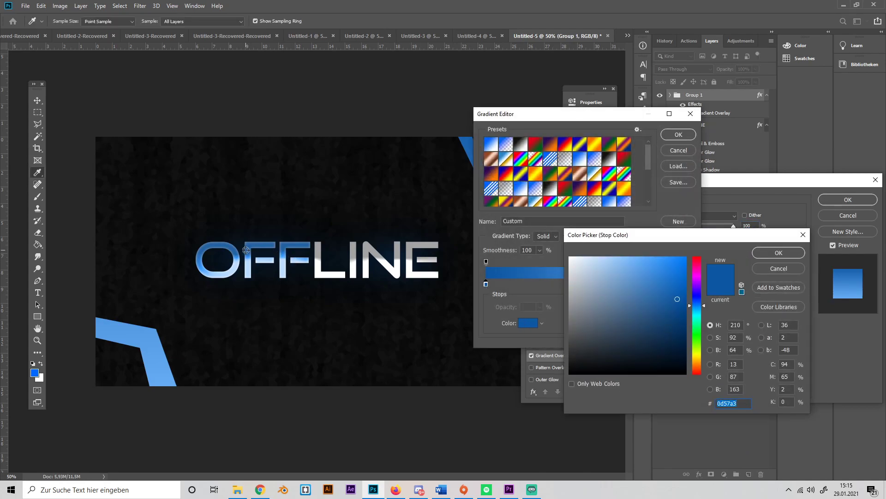
{"action": "left_click", "coordinate": [661, 299]}
{"action": "left_click", "coordinate": [765, 253]}
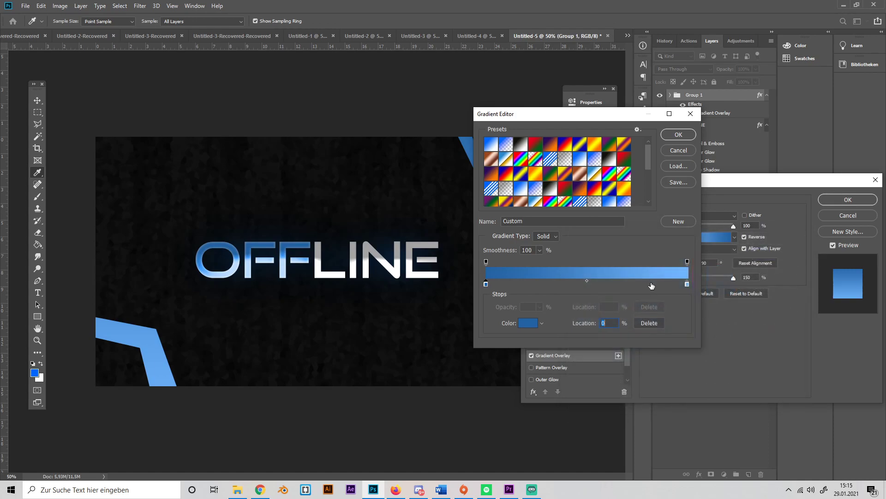
{"action": "left_click", "coordinate": [688, 284]}
{"action": "left_click", "coordinate": [527, 323]}
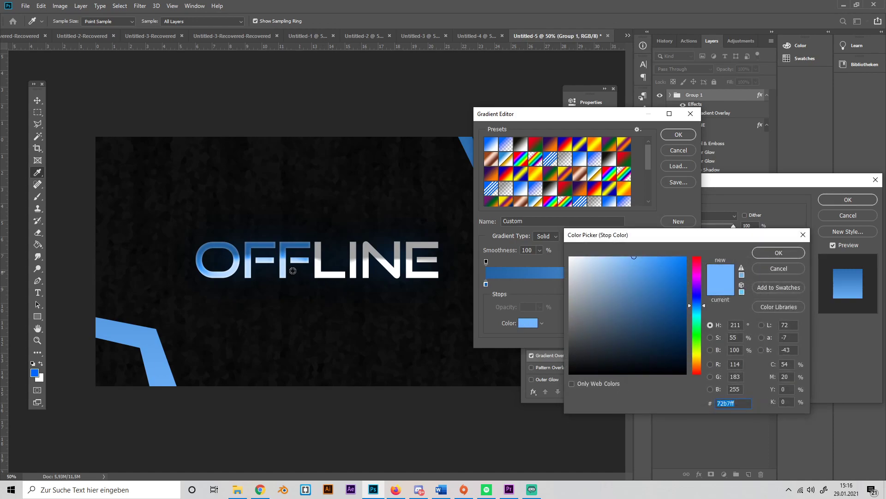
{"action": "left_click", "coordinate": [663, 298]}
{"action": "left_click", "coordinate": [652, 256]}
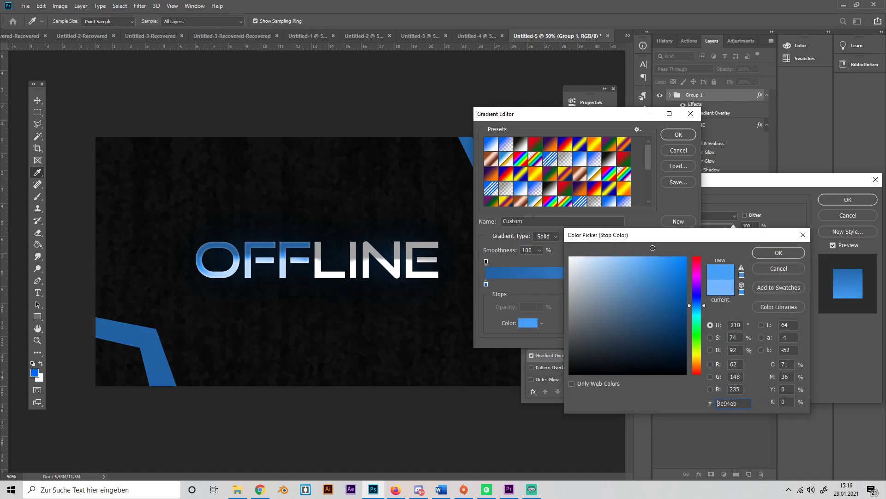
{"action": "left_click", "coordinate": [778, 254]}
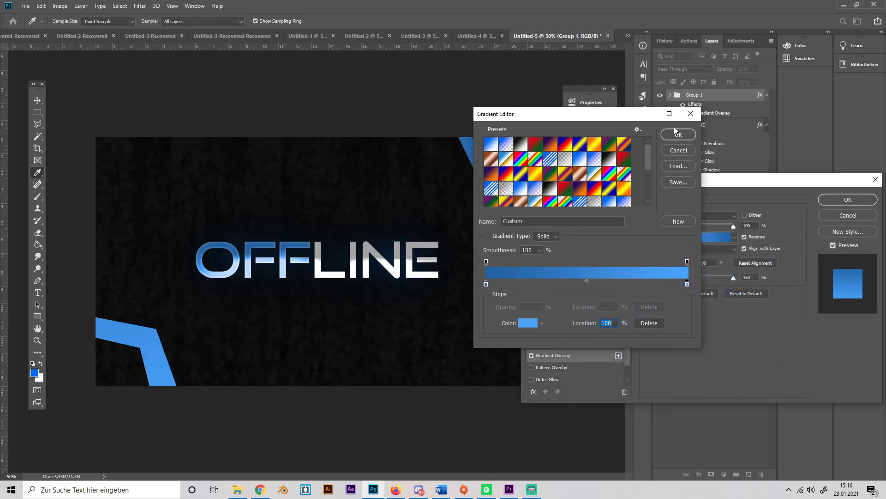
Change the gradient's right stop to light blue #a3d1ff and confirm the gradient
{"action": "left_click", "coordinate": [677, 133]}
{"action": "left_click", "coordinate": [719, 239]}
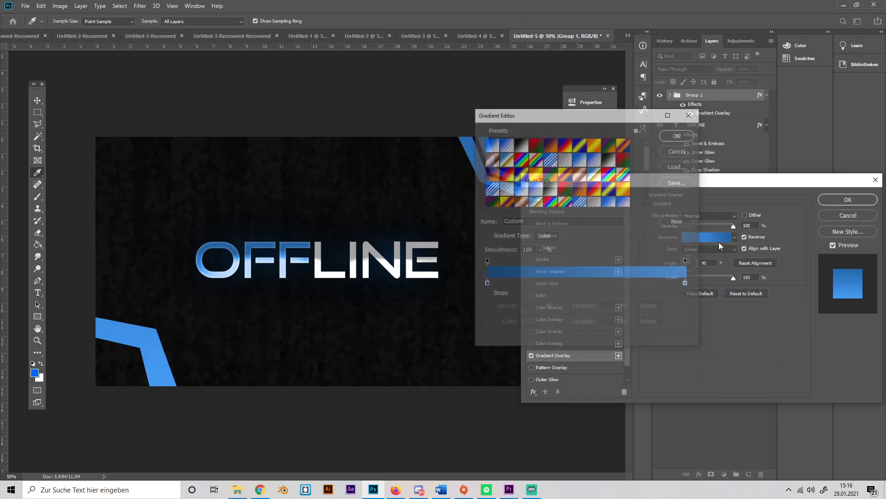
{"action": "left_click", "coordinate": [687, 284]}
{"action": "left_click", "coordinate": [526, 323]}
{"action": "left_click", "coordinate": [612, 257]}
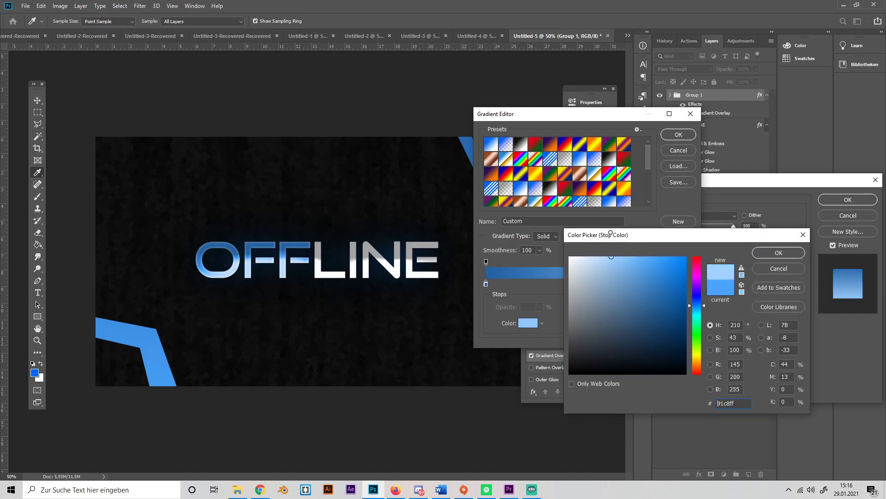
{"action": "left_click", "coordinate": [770, 253]}
{"action": "left_click", "coordinate": [677, 135]}
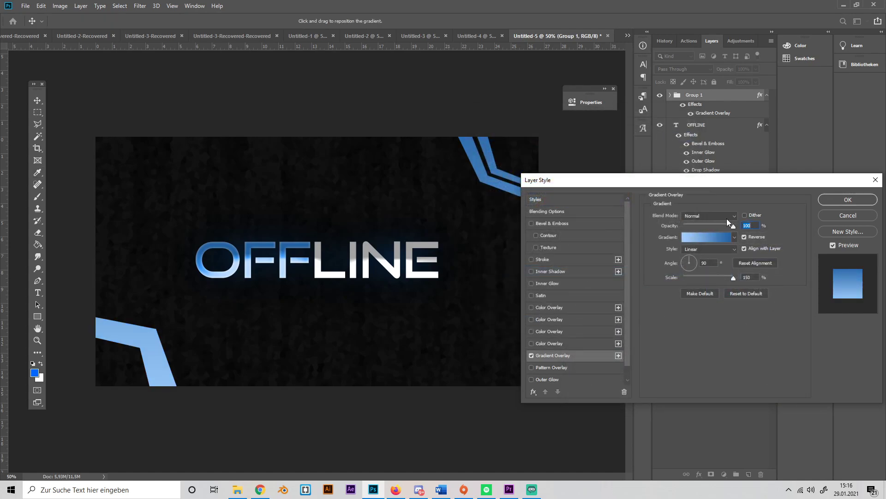
Apply the gradient overlay and set up the Pen shape with no fill and a white stroke
{"action": "left_click", "coordinate": [840, 203]}
{"action": "key", "text": "p"}
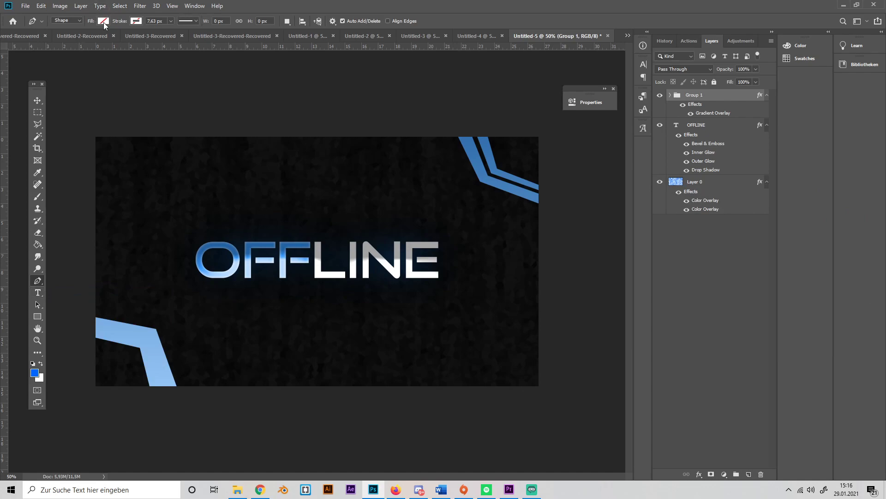
{"action": "left_click", "coordinate": [749, 474]}
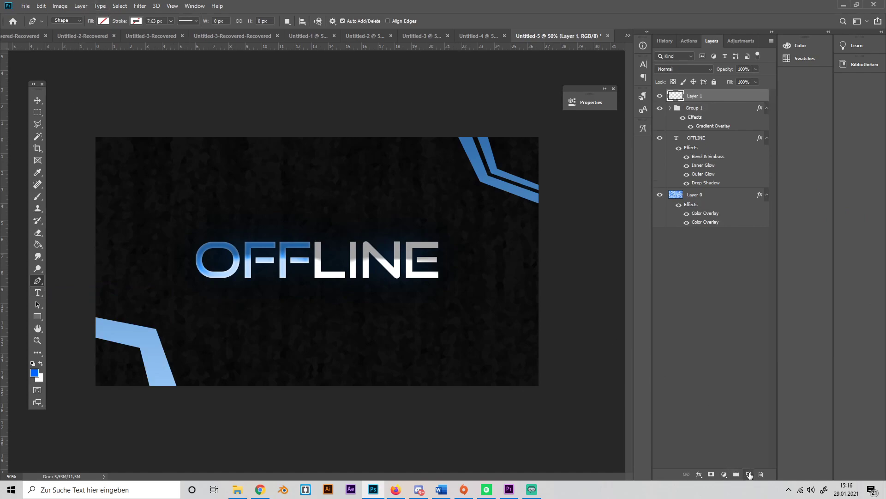
{"action": "left_click", "coordinate": [106, 22]}
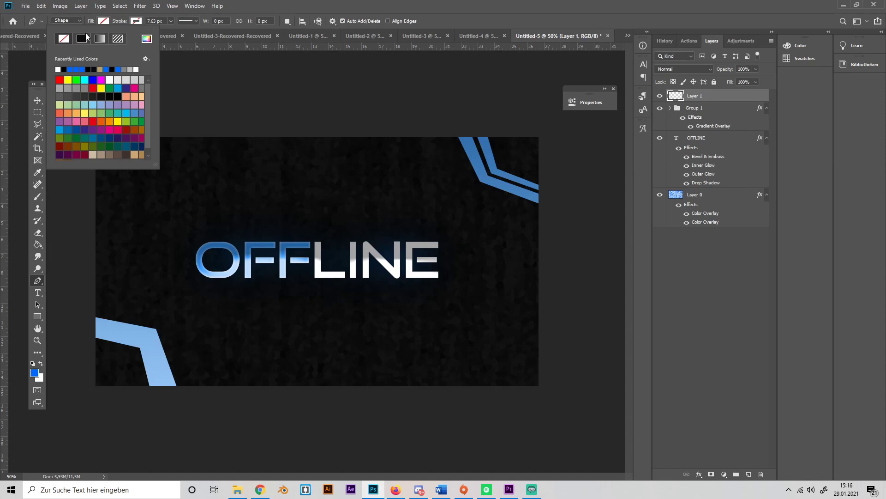
{"action": "left_click", "coordinate": [69, 39]}
{"action": "left_click", "coordinate": [136, 21]}
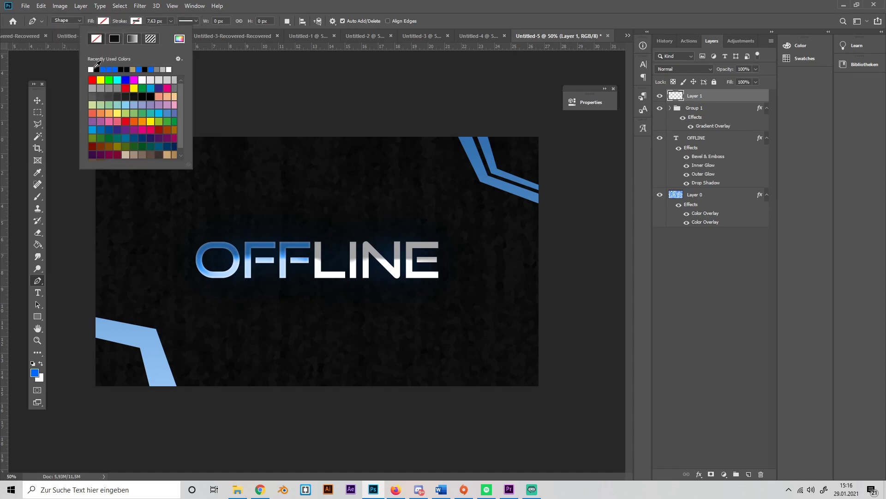
{"action": "left_click", "coordinate": [91, 69]}
Draw a three-anchor white outline along the bottom-left band's outer edge and settle its position
{"action": "left_click", "coordinate": [90, 312]}
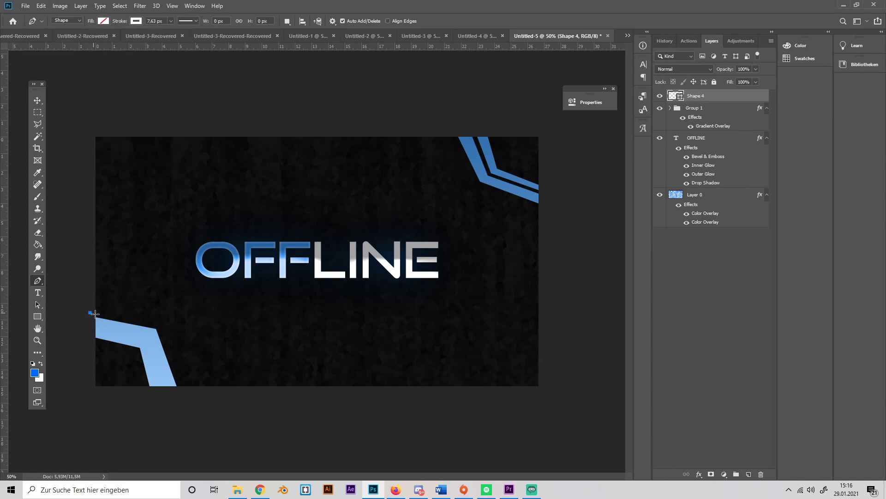
{"action": "left_click", "coordinate": [163, 327]}
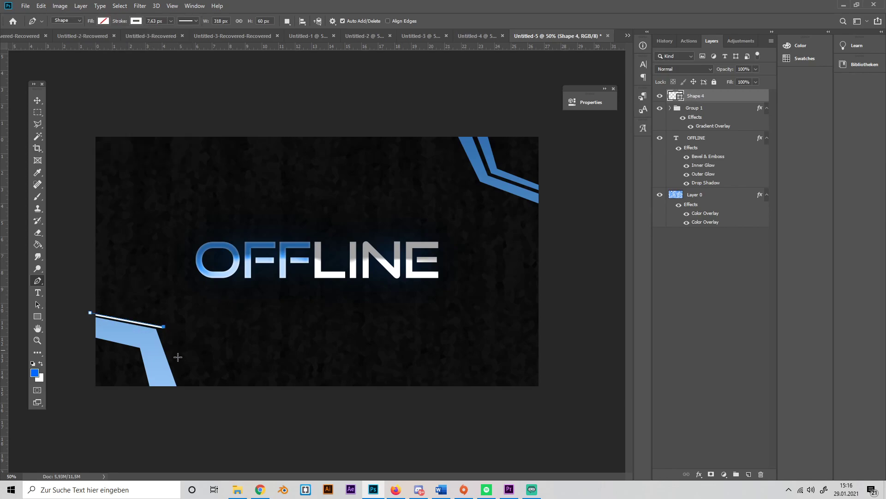
{"action": "left_click", "coordinate": [188, 390]}
{"action": "key", "text": "ctrl+t"}
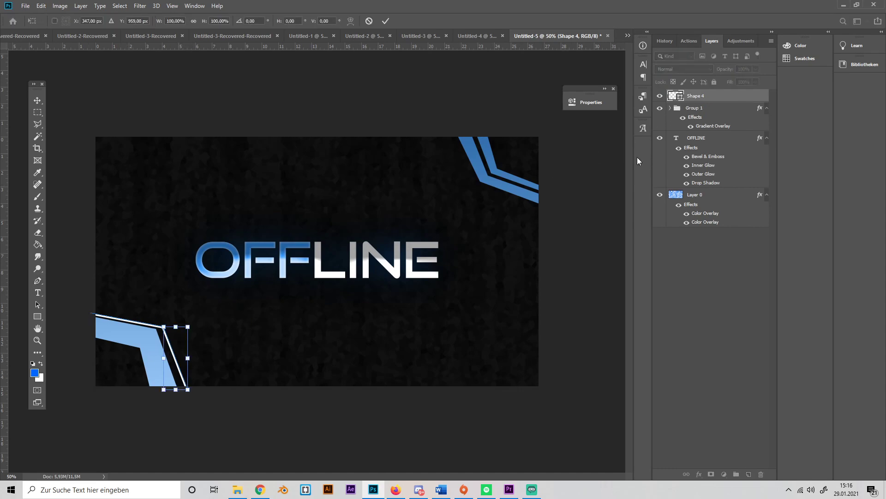
{"action": "key", "text": "Up"}
{"action": "key", "text": "Up"}
{"action": "key", "text": "Up"}
{"action": "key", "text": "Up"}
{"action": "key", "text": "Down"}
{"action": "key", "text": "Down"}
{"action": "key", "text": "Down"}
{"action": "key", "text": "Down"}
{"action": "key", "text": "p"}
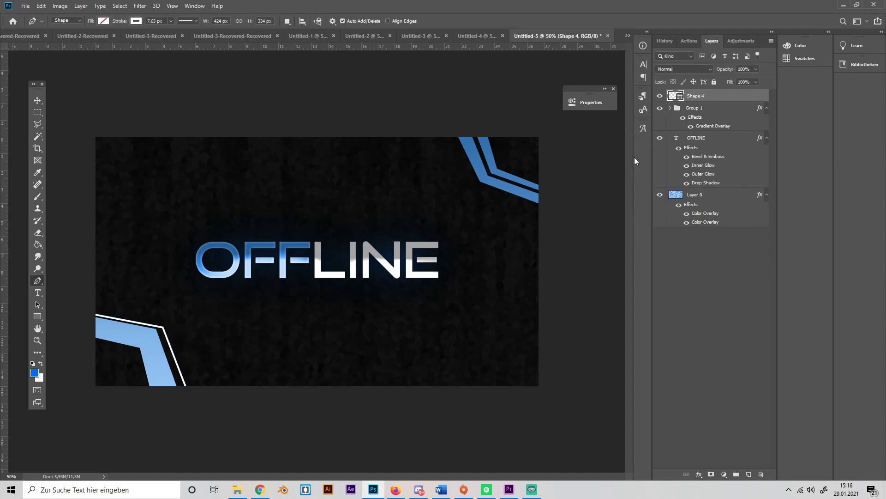
{"action": "key", "text": "ctrl+t"}
{"action": "key", "text": "Return"}
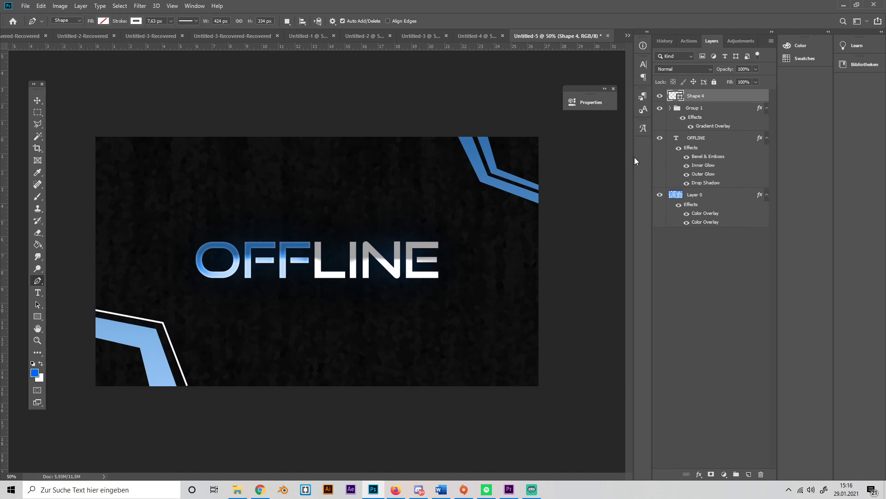
Draw a three-point white outline at the bottom-right corner
{"action": "left_click", "coordinate": [486, 397]}
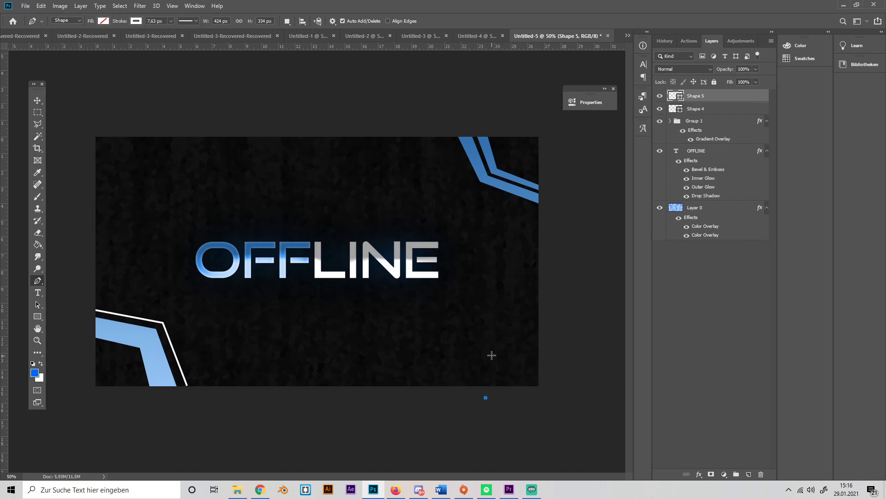
{"action": "left_click", "coordinate": [492, 356]}
{"action": "left_click", "coordinate": [570, 362]}
On a new layer, draw a V-shaped white outline at the top-left corner
{"action": "left_click", "coordinate": [748, 474]}
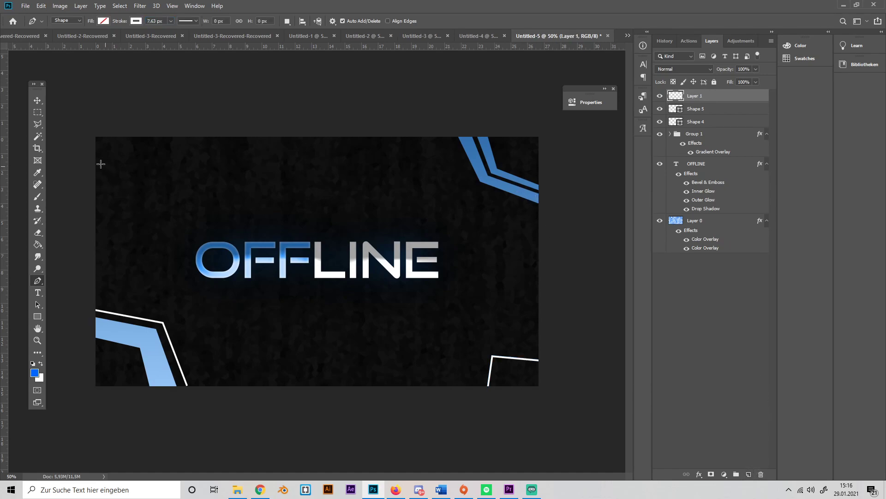
{"action": "left_click", "coordinate": [112, 123]}
{"action": "left_click", "coordinate": [123, 186]}
{"action": "left_click", "coordinate": [183, 103]}
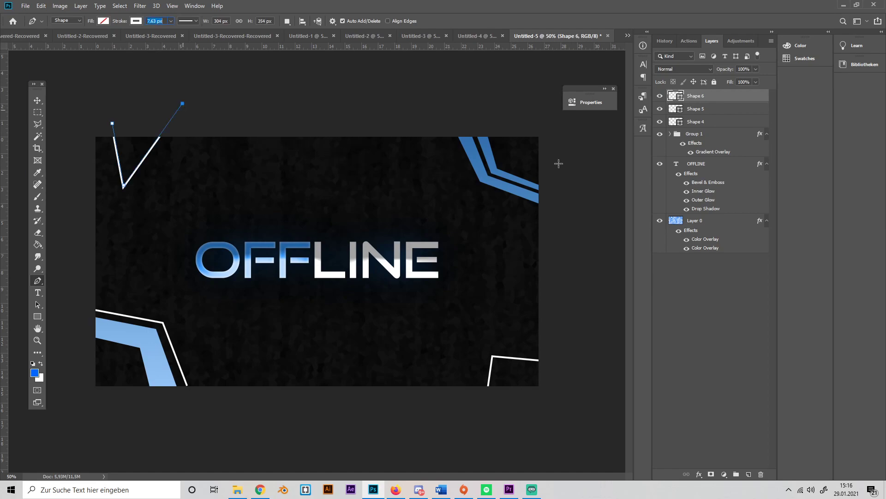
{"action": "key", "text": "v"}
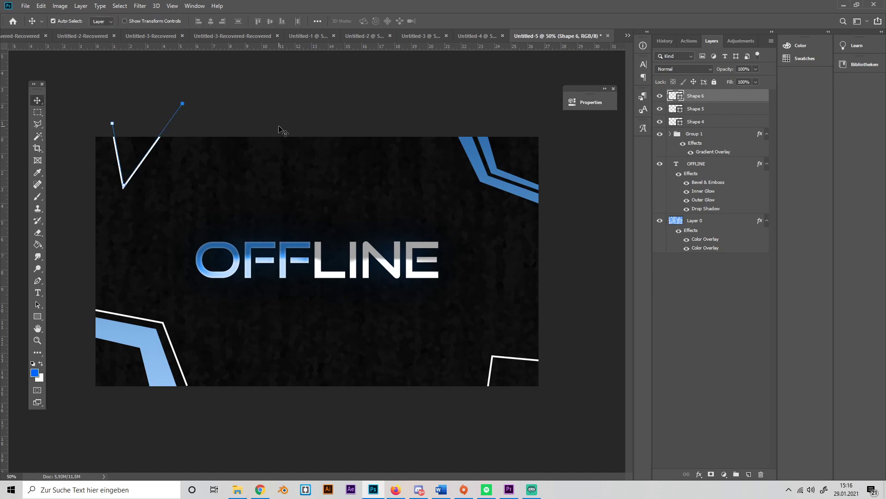
On another layer, draw a white outline bending under the top-right blue shape, then add an empty layer
{"action": "left_click", "coordinate": [749, 474]}
{"action": "left_click", "coordinate": [38, 281]}
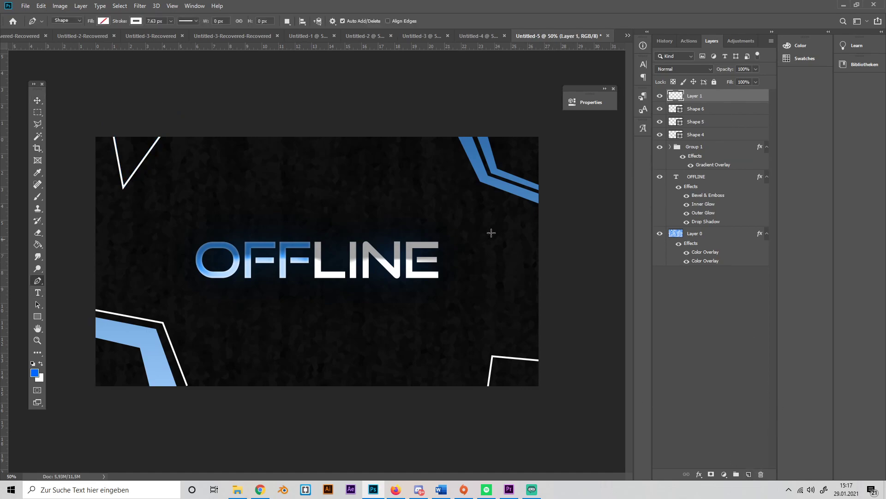
{"action": "left_click", "coordinate": [427, 131]}
{"action": "left_click", "coordinate": [470, 201]}
{"action": "left_click", "coordinate": [567, 233]}
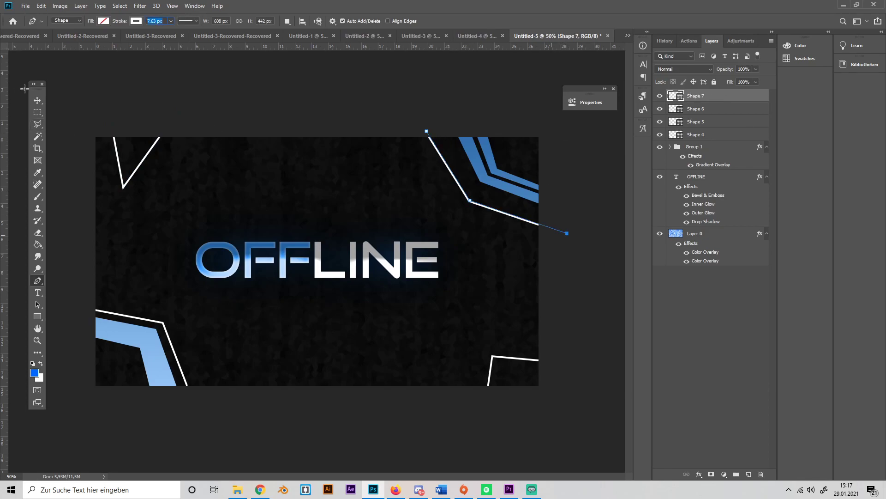
{"action": "left_click", "coordinate": [40, 102]}
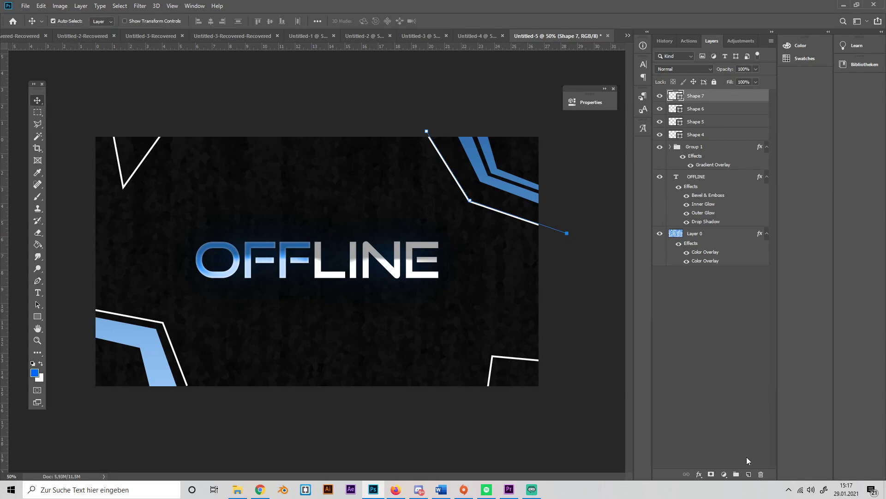
{"action": "left_click", "coordinate": [749, 474]}
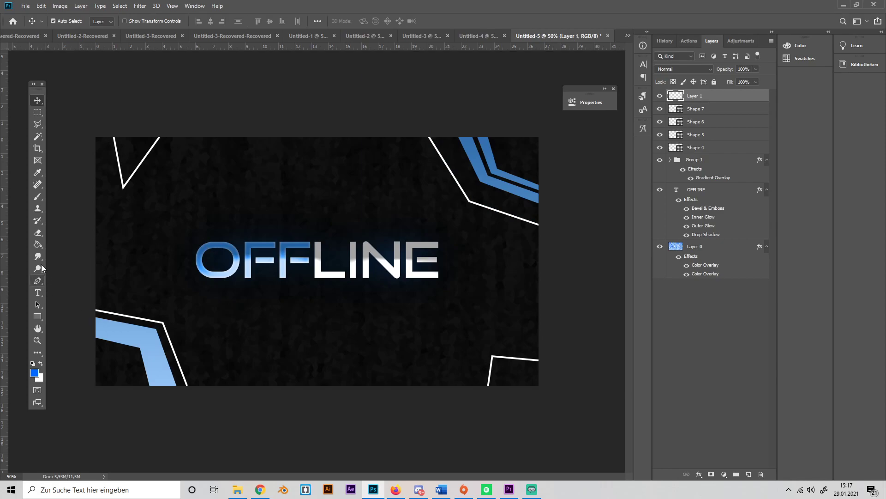
Paint a blue glow in the bottom-left and top-right corners with a 1500 px soft round brush
{"action": "left_click", "coordinate": [38, 197]}
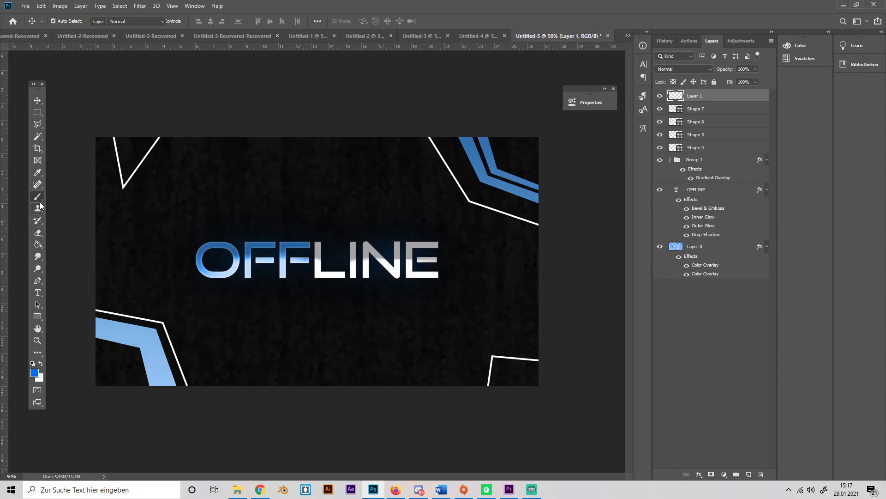
{"action": "right_click", "coordinate": [223, 218]}
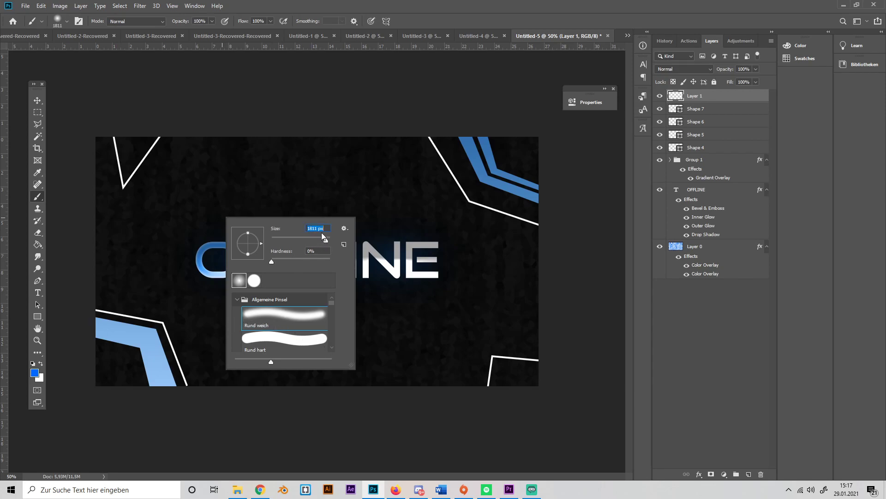
{"action": "type", "text": "1500"}
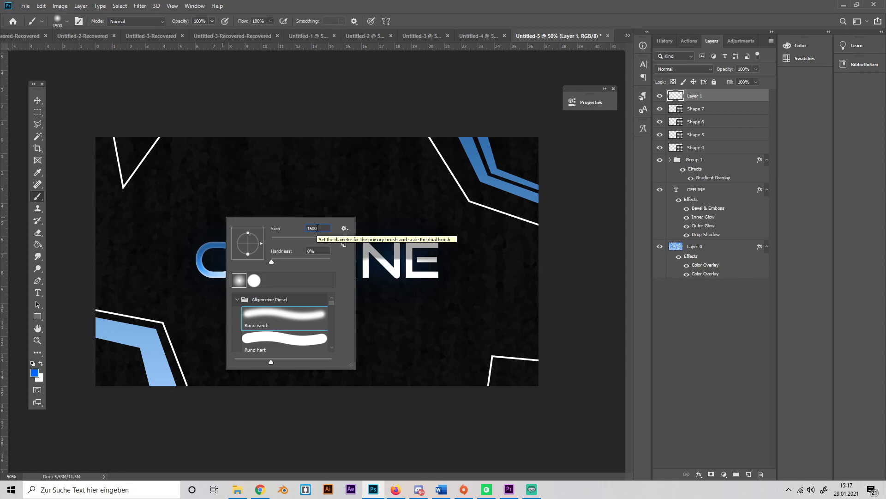
{"action": "key", "text": "Return"}
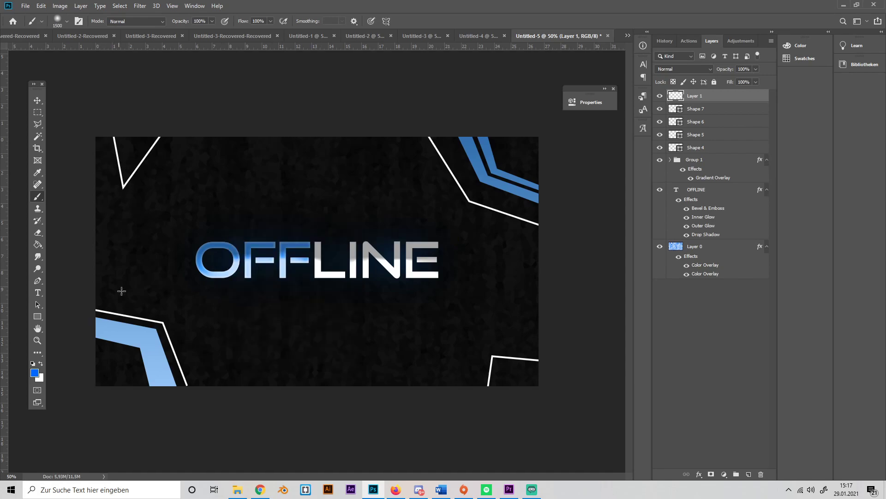
{"action": "left_click", "coordinate": [94, 391]}
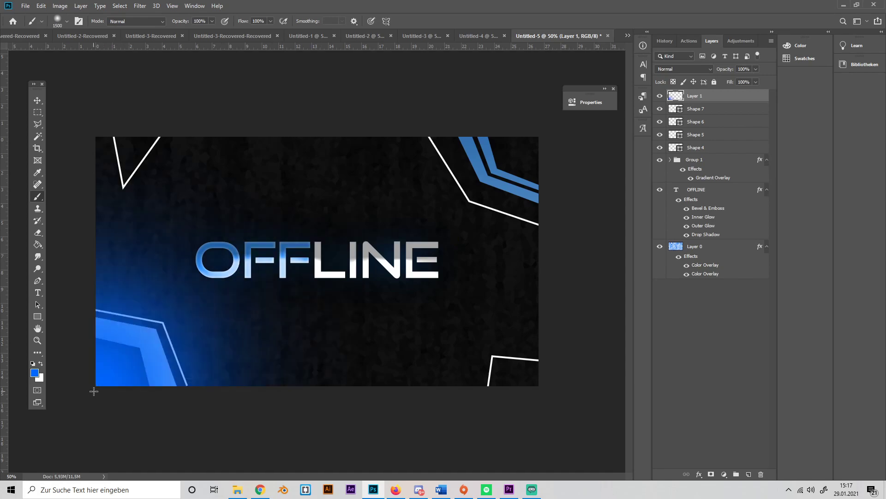
{"action": "left_click", "coordinate": [541, 133]}
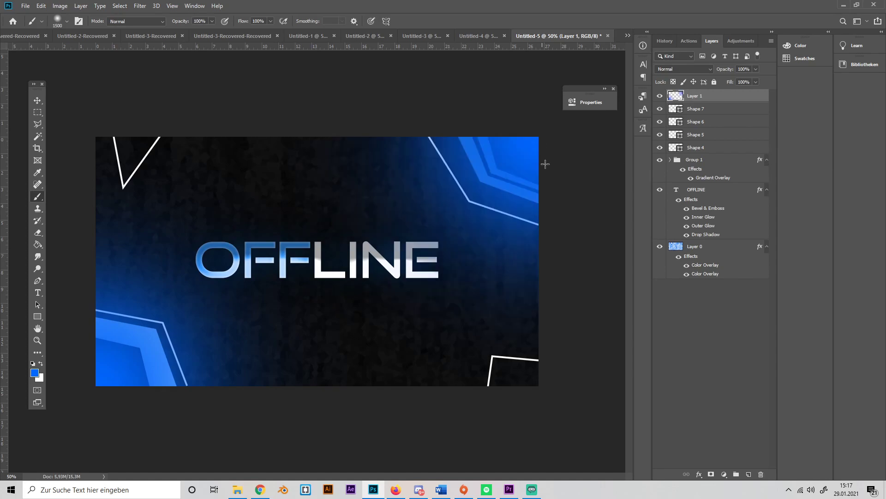
Lower the glow layer's opacity to 24% and deselect it with the Move tool
{"action": "left_click", "coordinate": [756, 69]}
{"action": "left_click", "coordinate": [723, 78]}
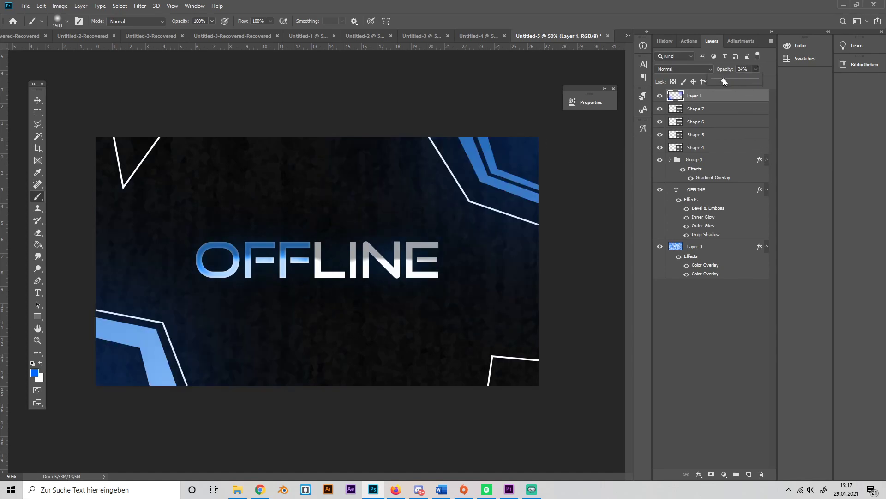
{"action": "left_click", "coordinate": [41, 101]}
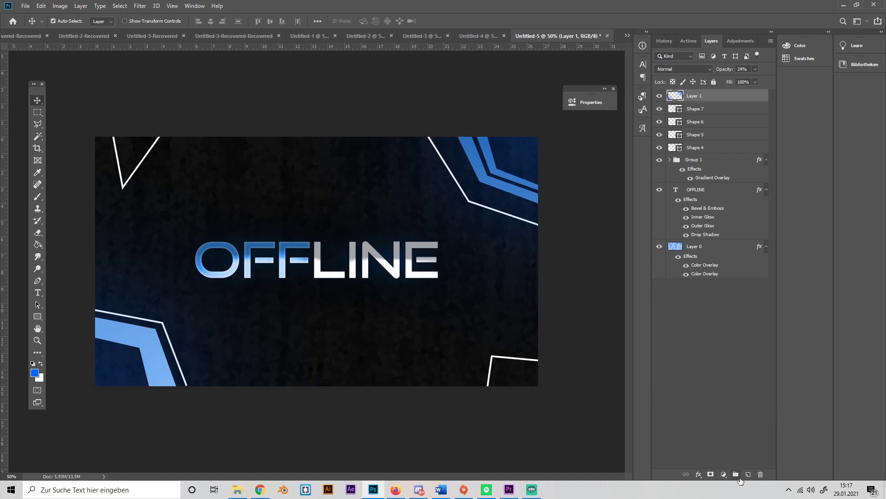
{"action": "left_click", "coordinate": [329, 117]}
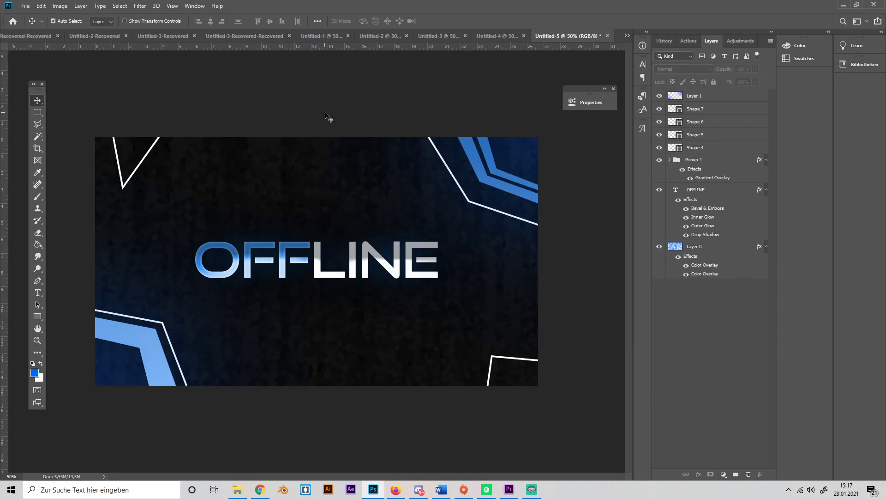